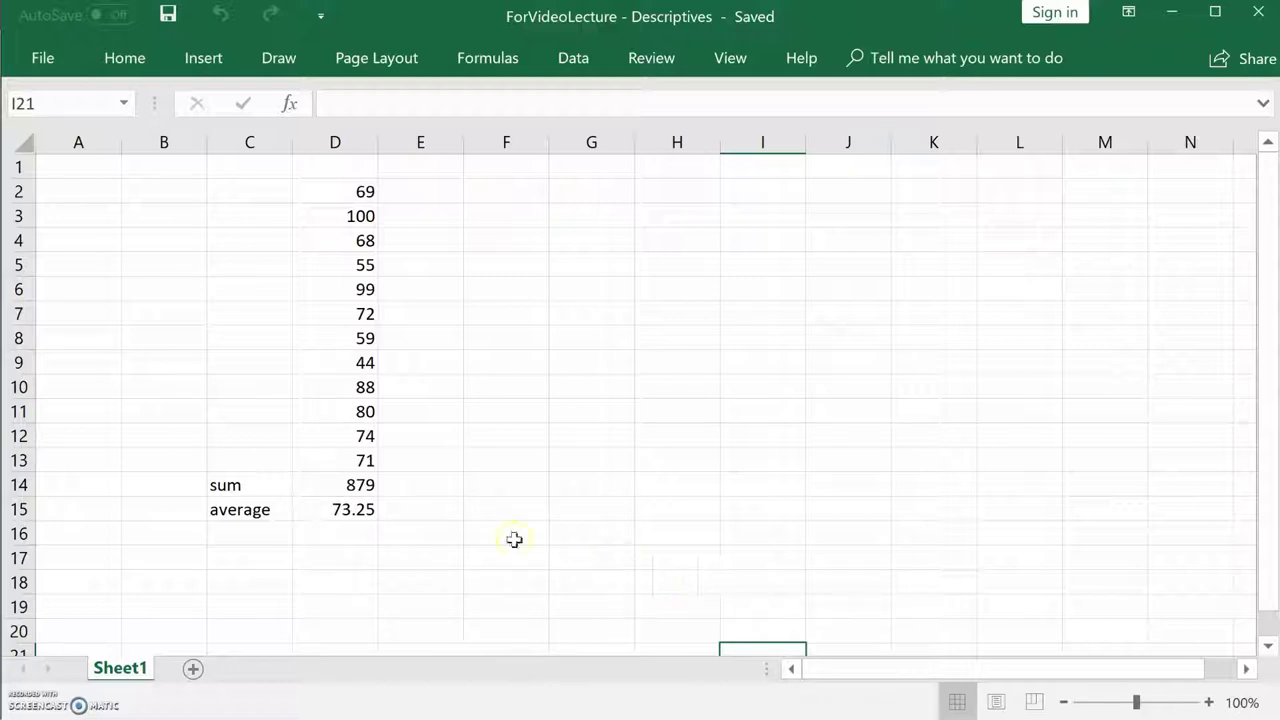
- Enter the label 'median' in cell C16
click(238, 533)
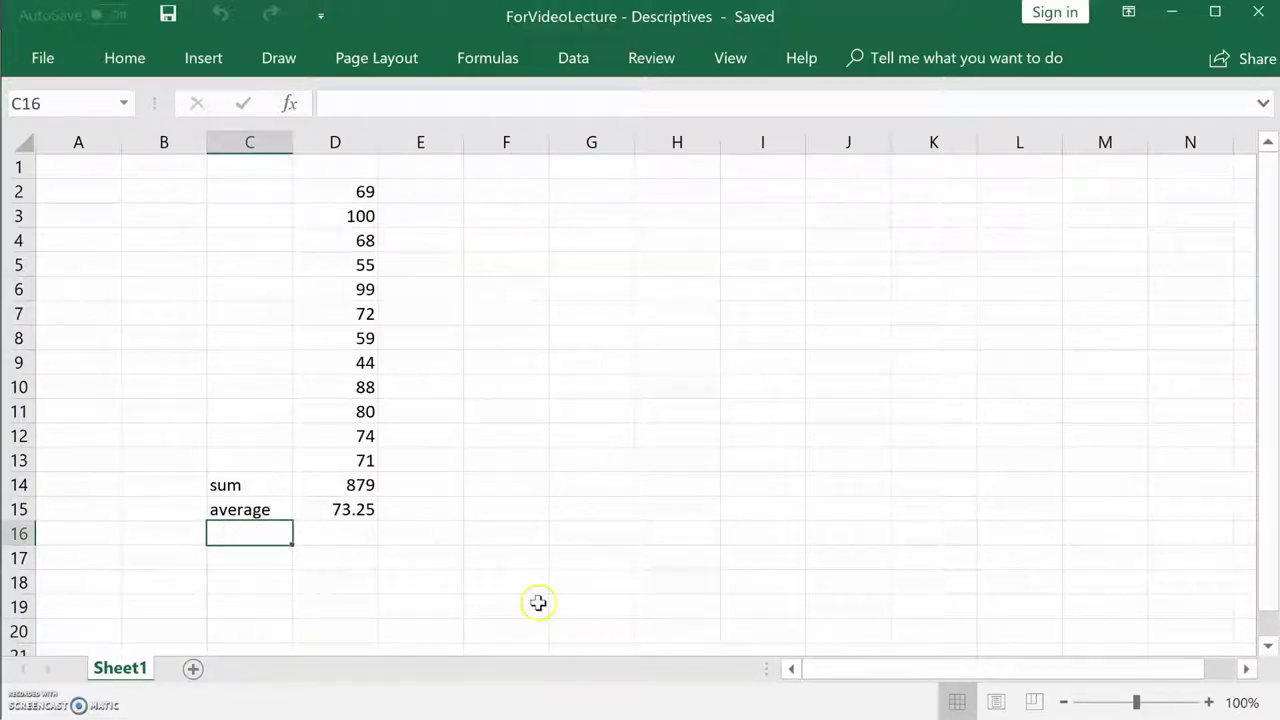
text(median)
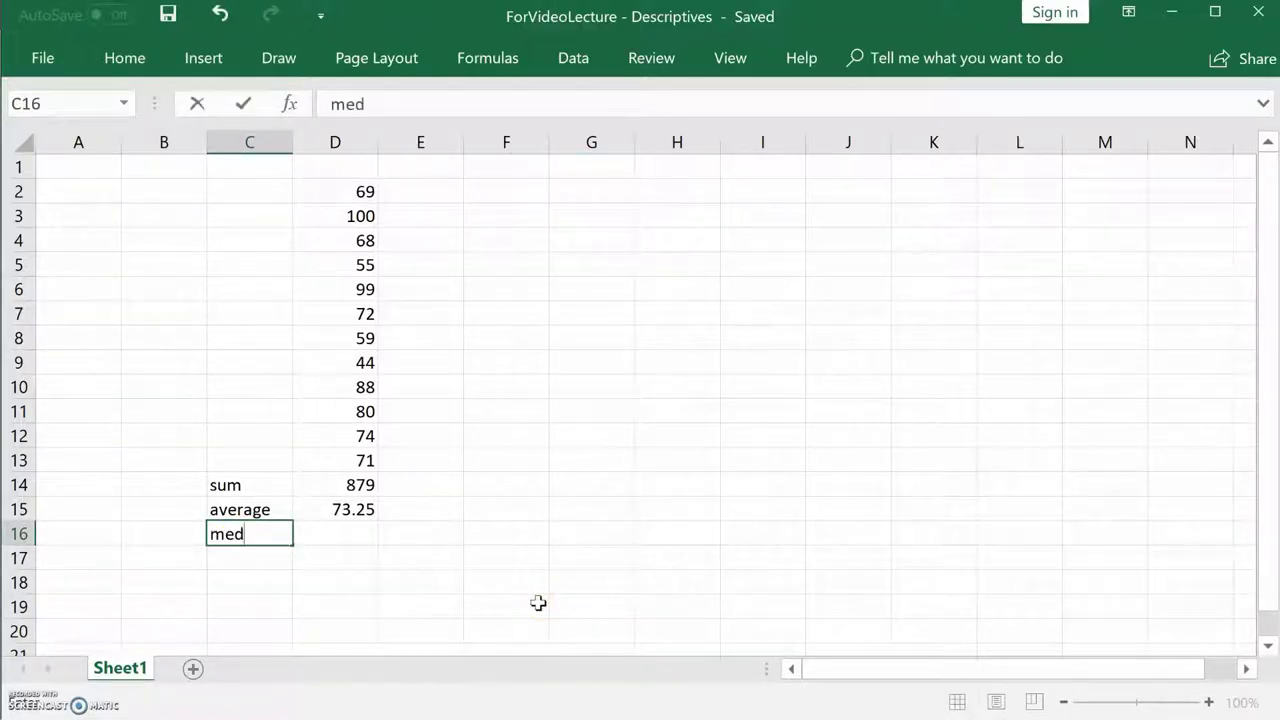
click(352, 538)
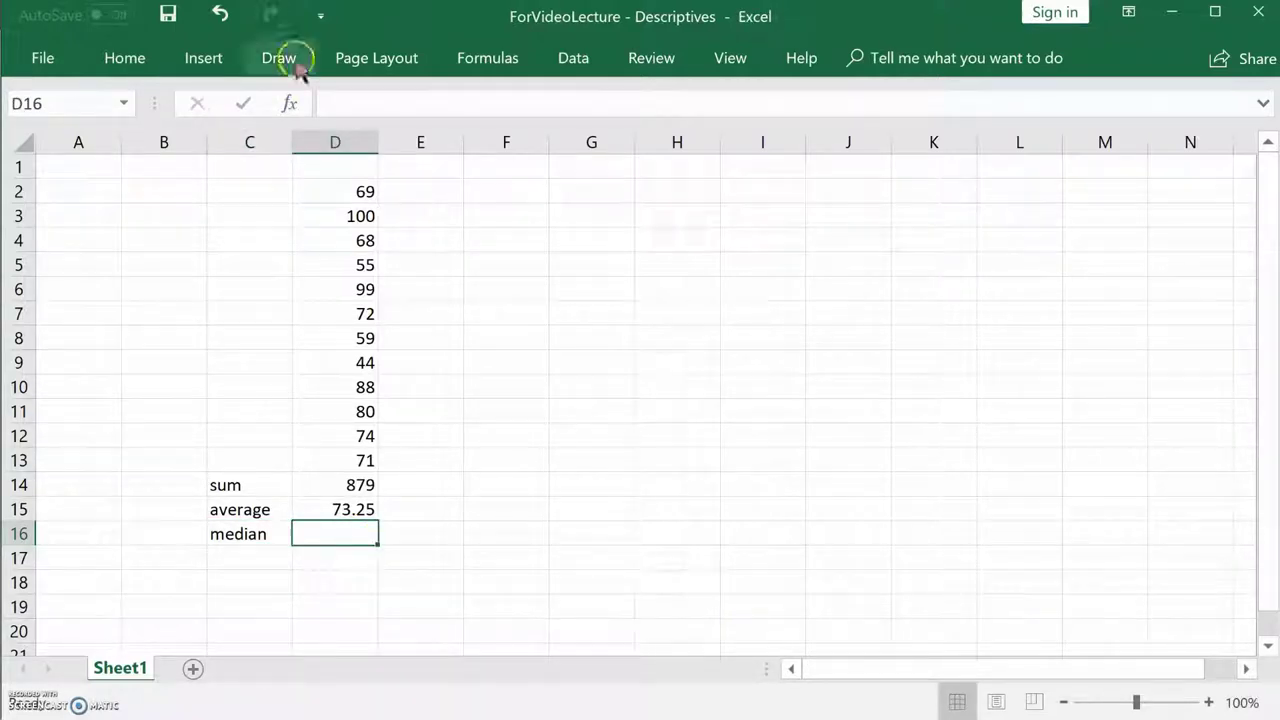
- Pick MEDIAN from the Statistical functions for cell D16
click(292, 100)
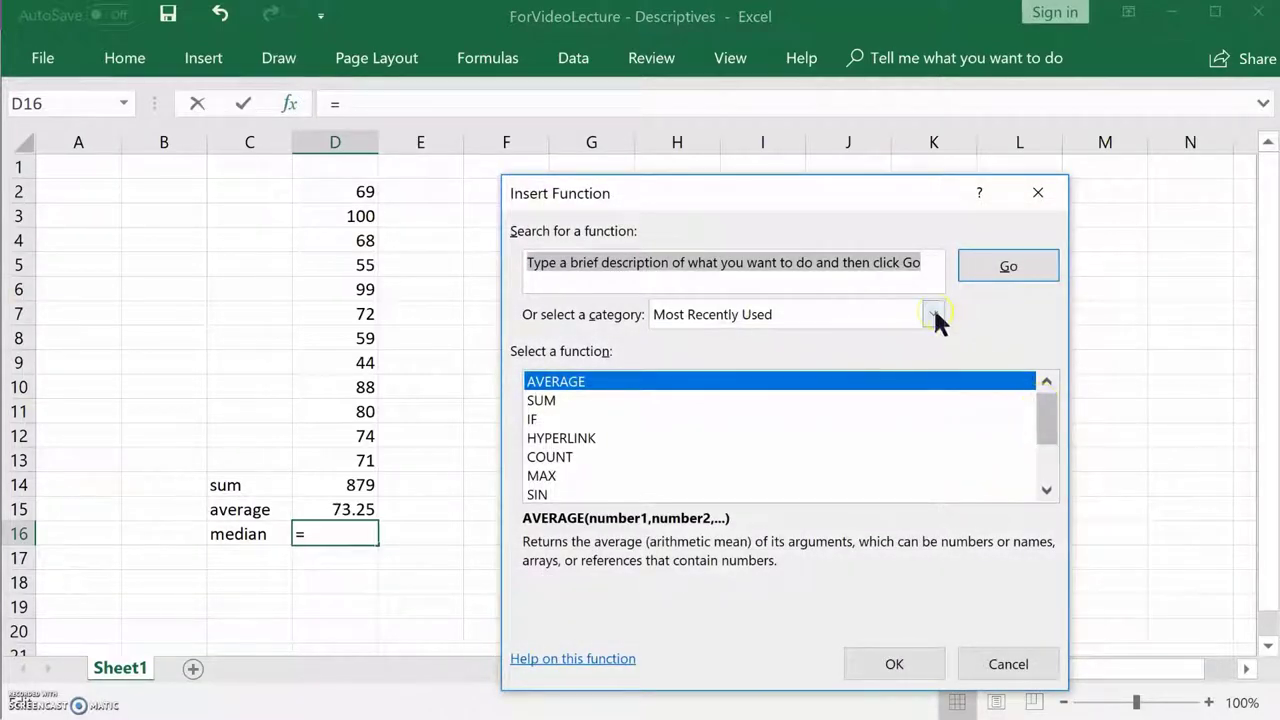
click(934, 314)
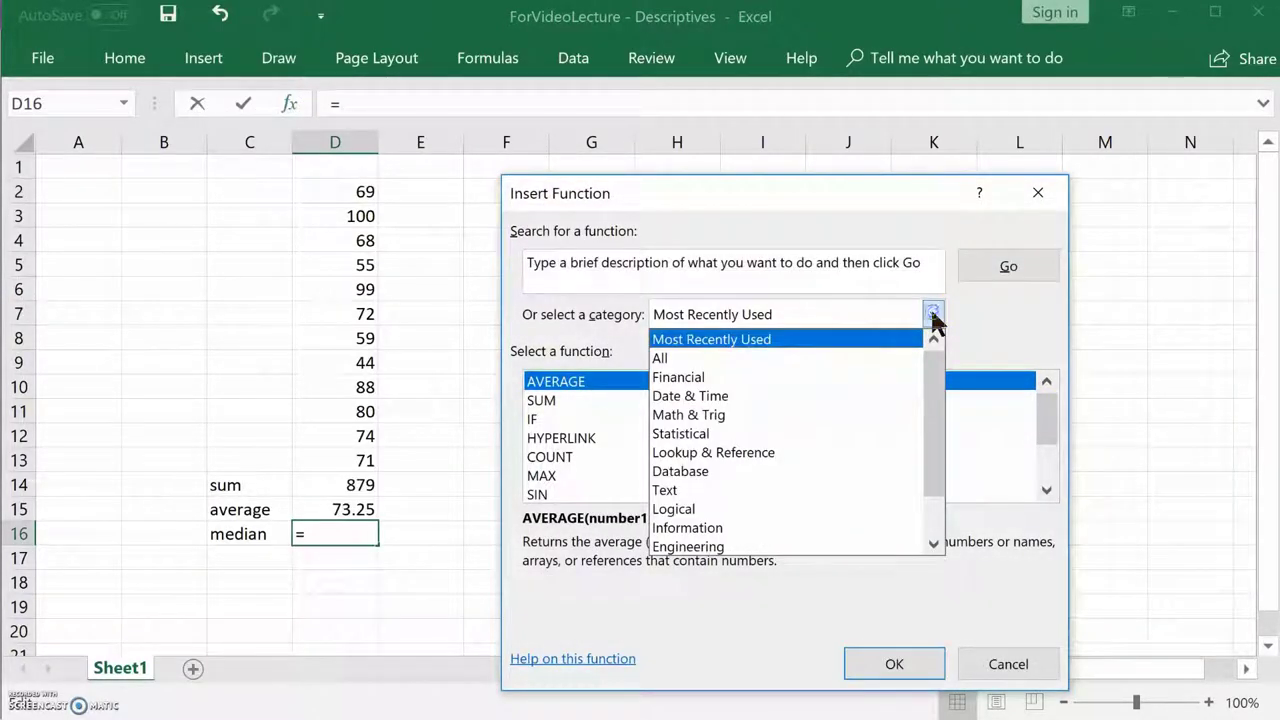
click(678, 433)
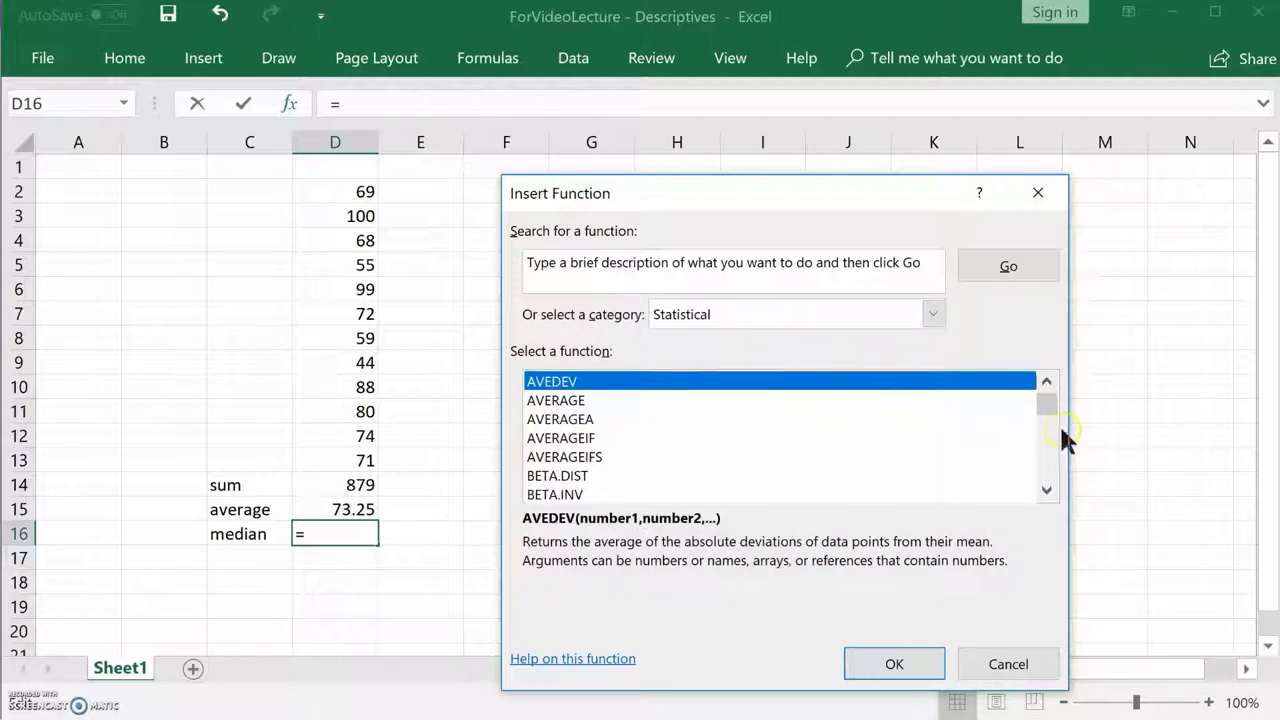
drag(1043, 410, 1055, 448)
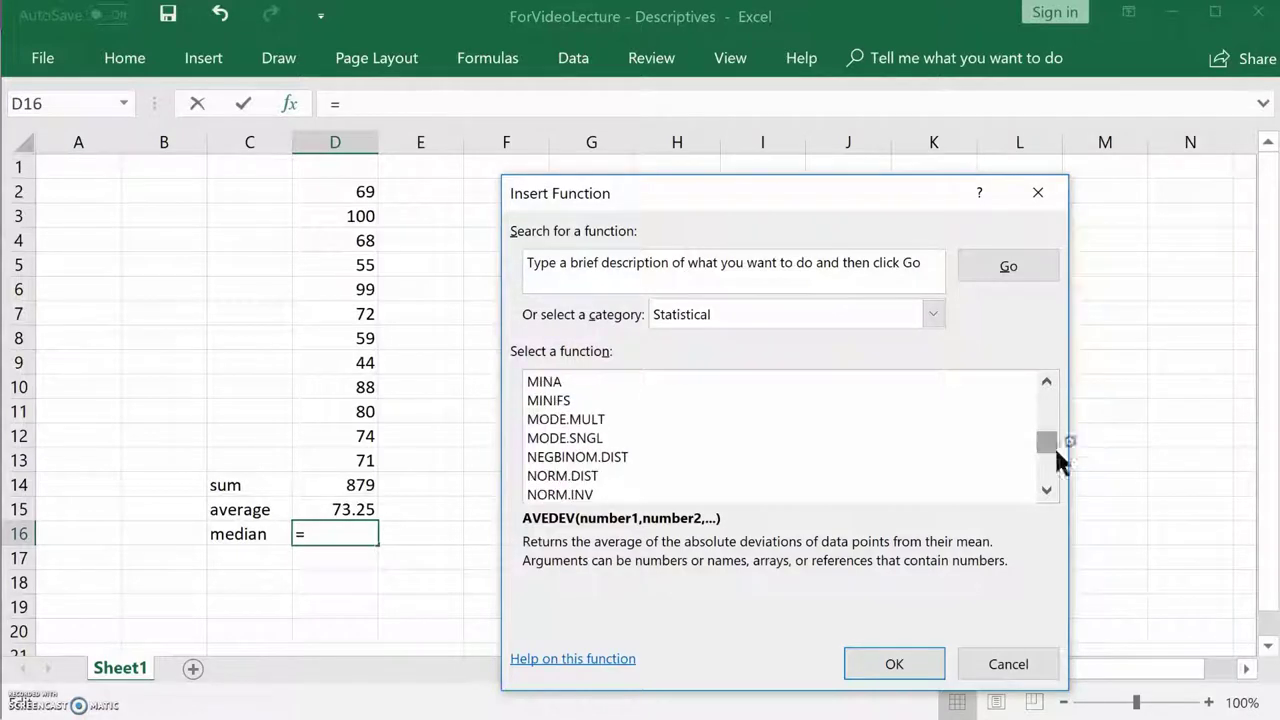
click(1046, 380)
click(1046, 380)
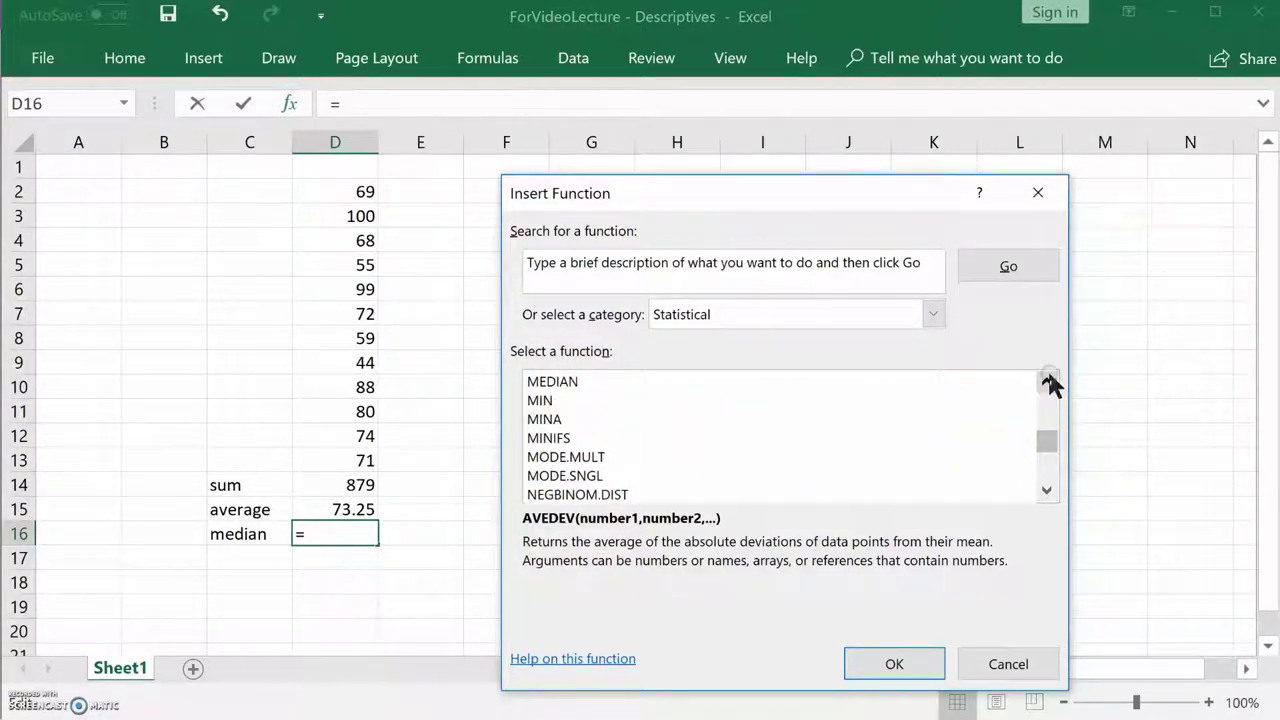
click(559, 382)
- Set the MEDIAN range to D2:D13 so D16 returns 71.5
click(892, 660)
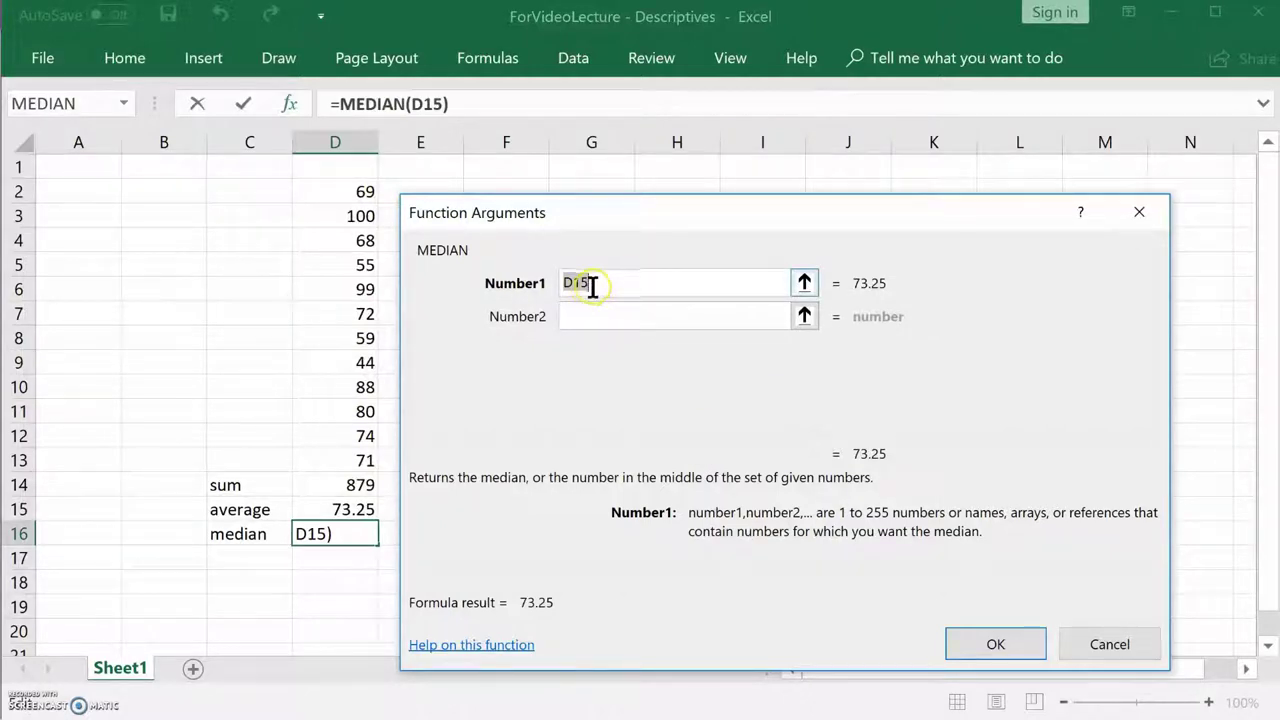
click(592, 285)
drag(611, 285, 566, 283)
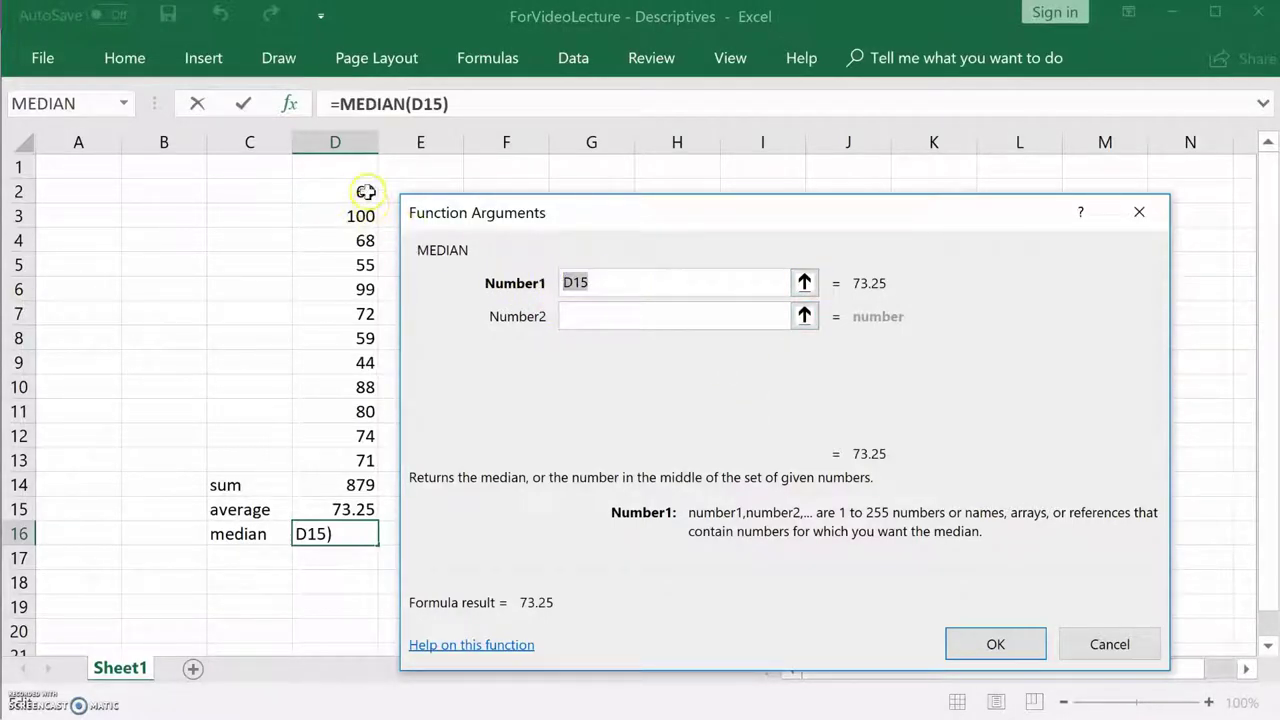
drag(366, 191, 461, 494)
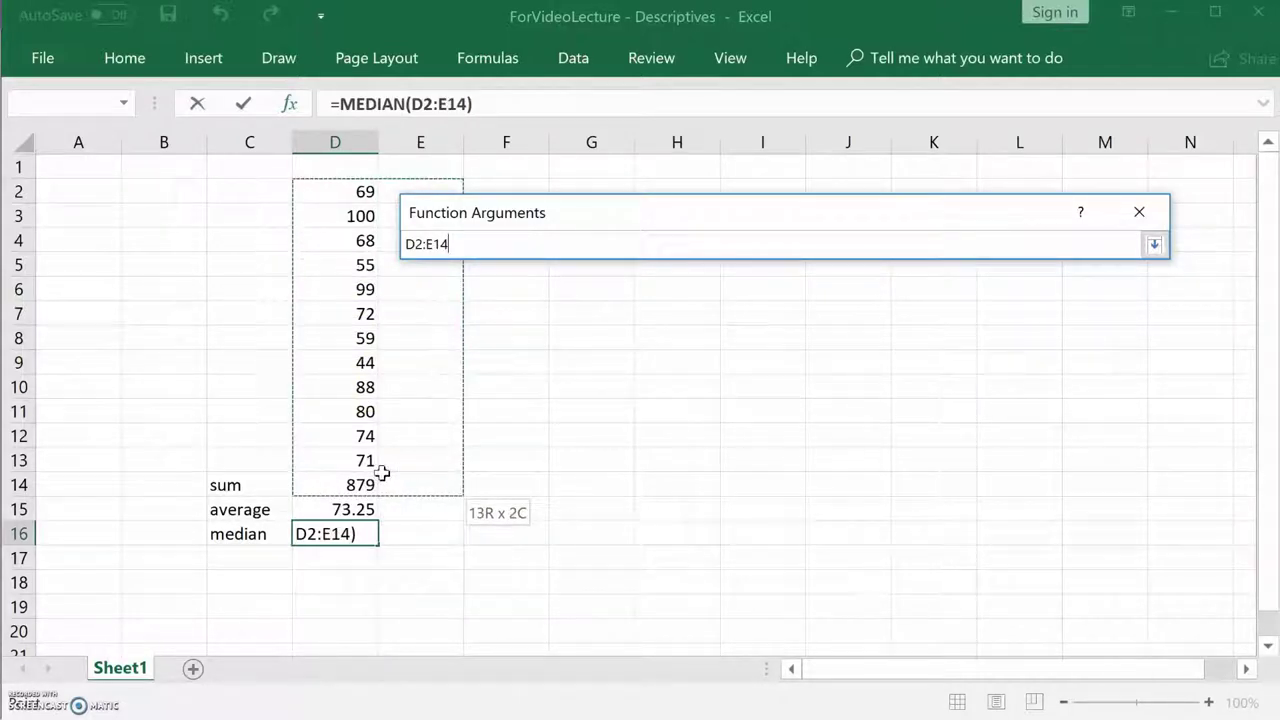
drag(381, 473, 371, 451)
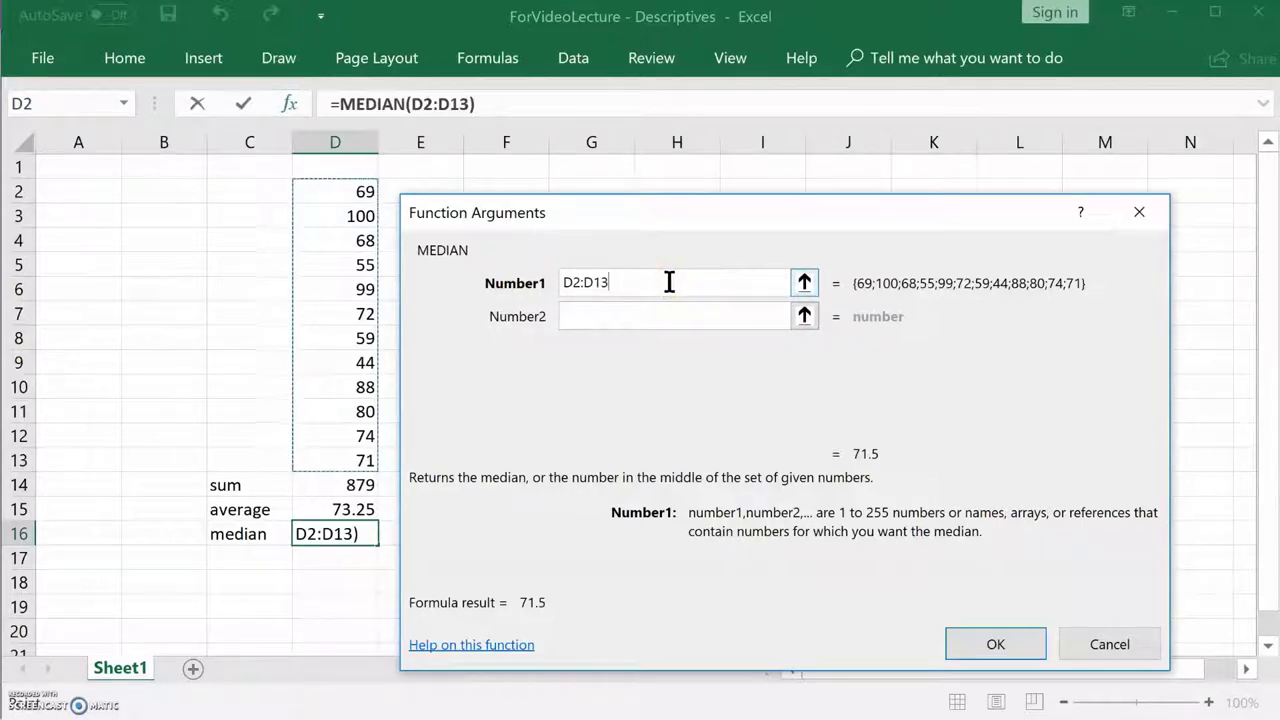
click(997, 642)
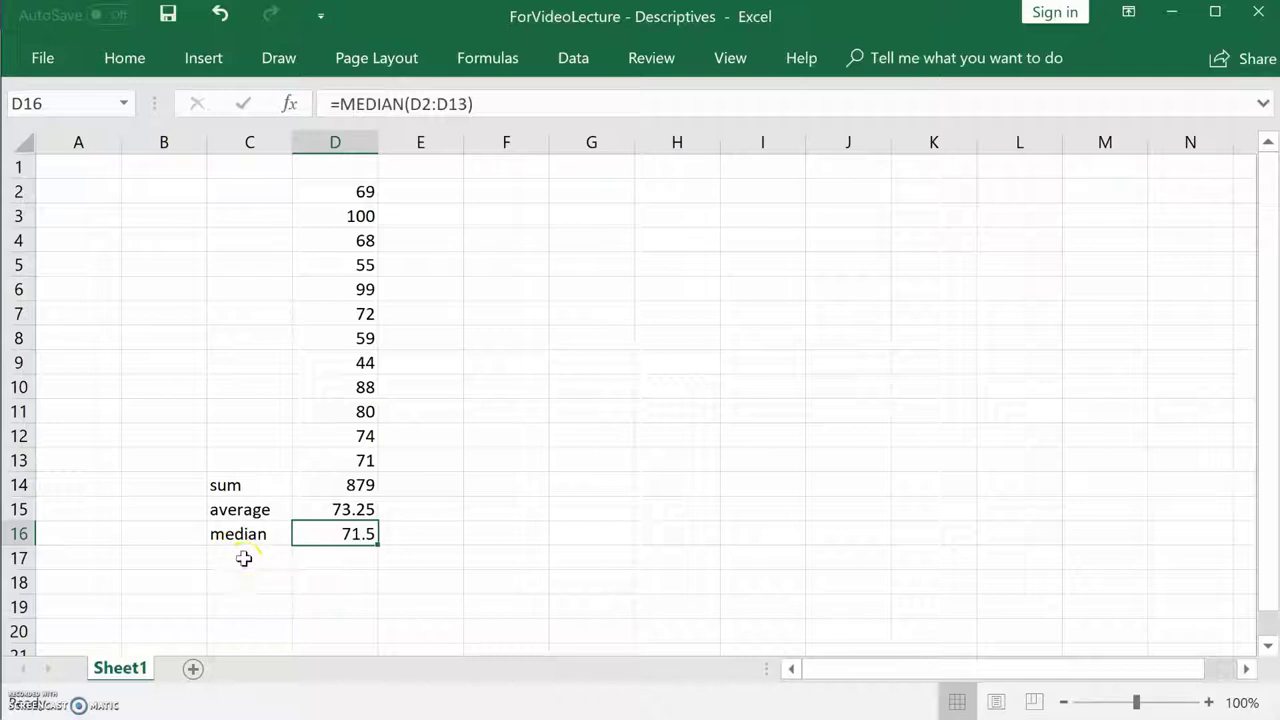
- Enter the labels Q1 in C17 and Q3 in C18
click(244, 558)
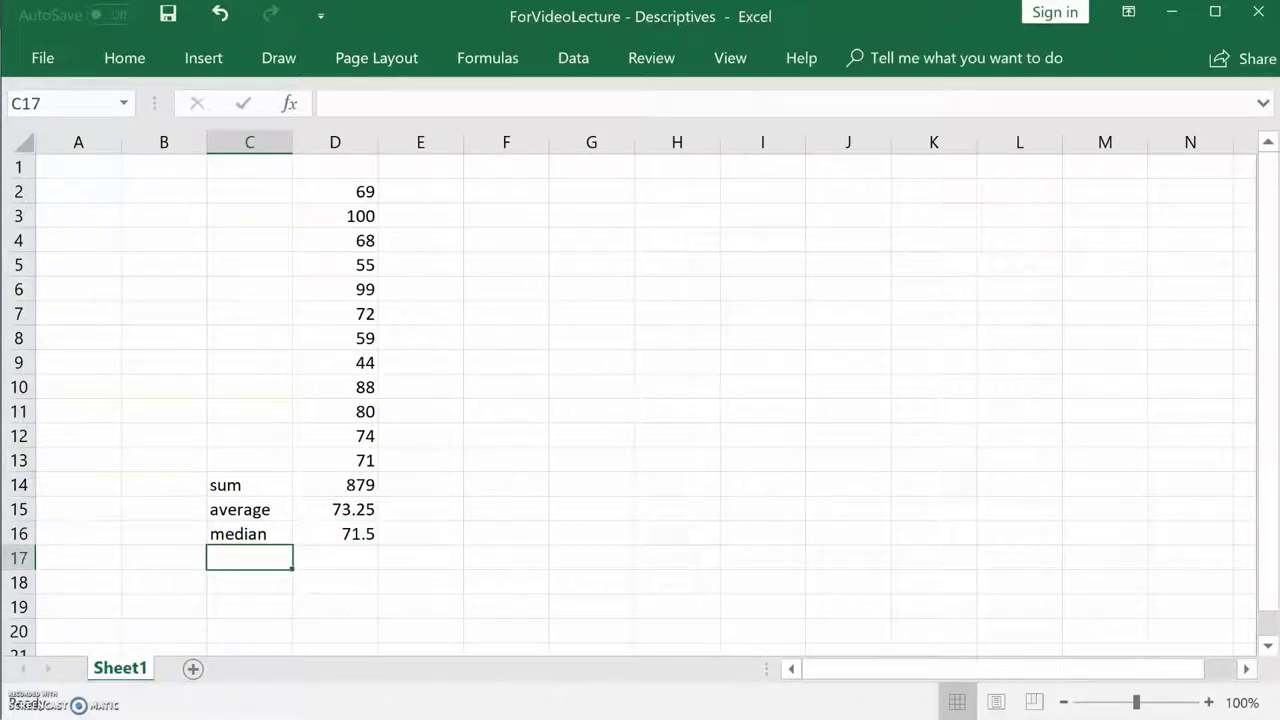
text(Q1)
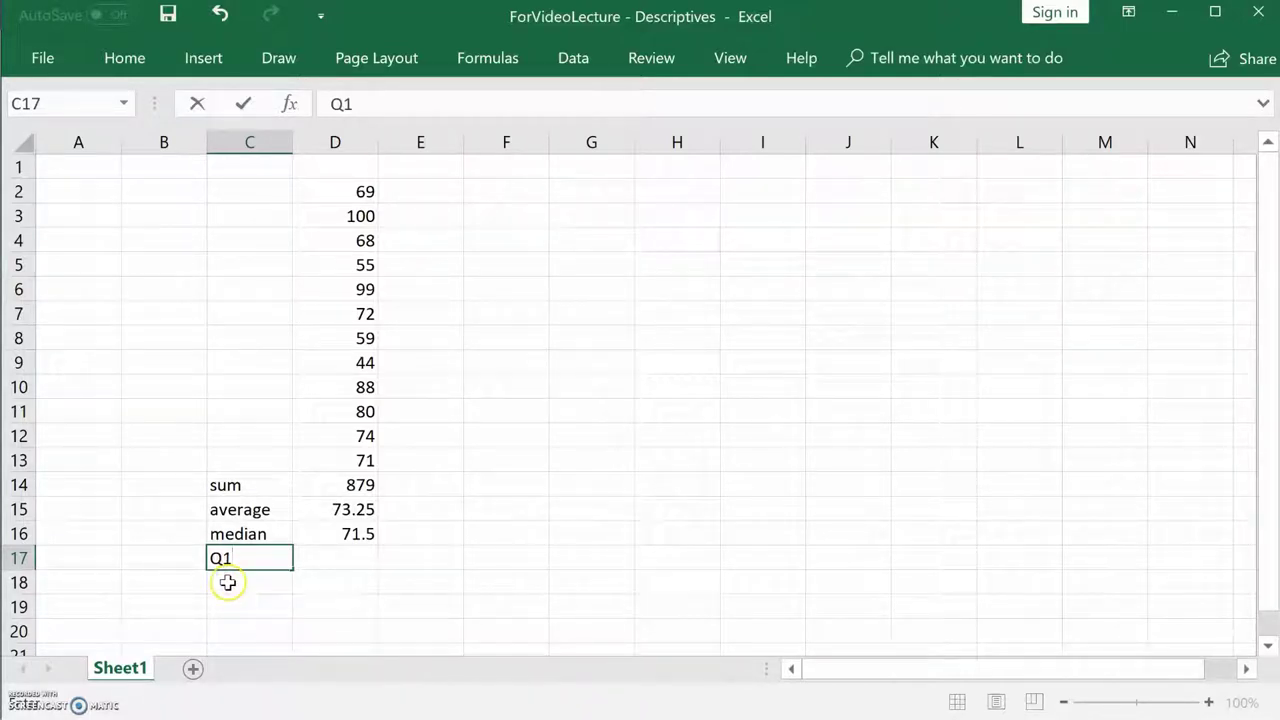
click(228, 583)
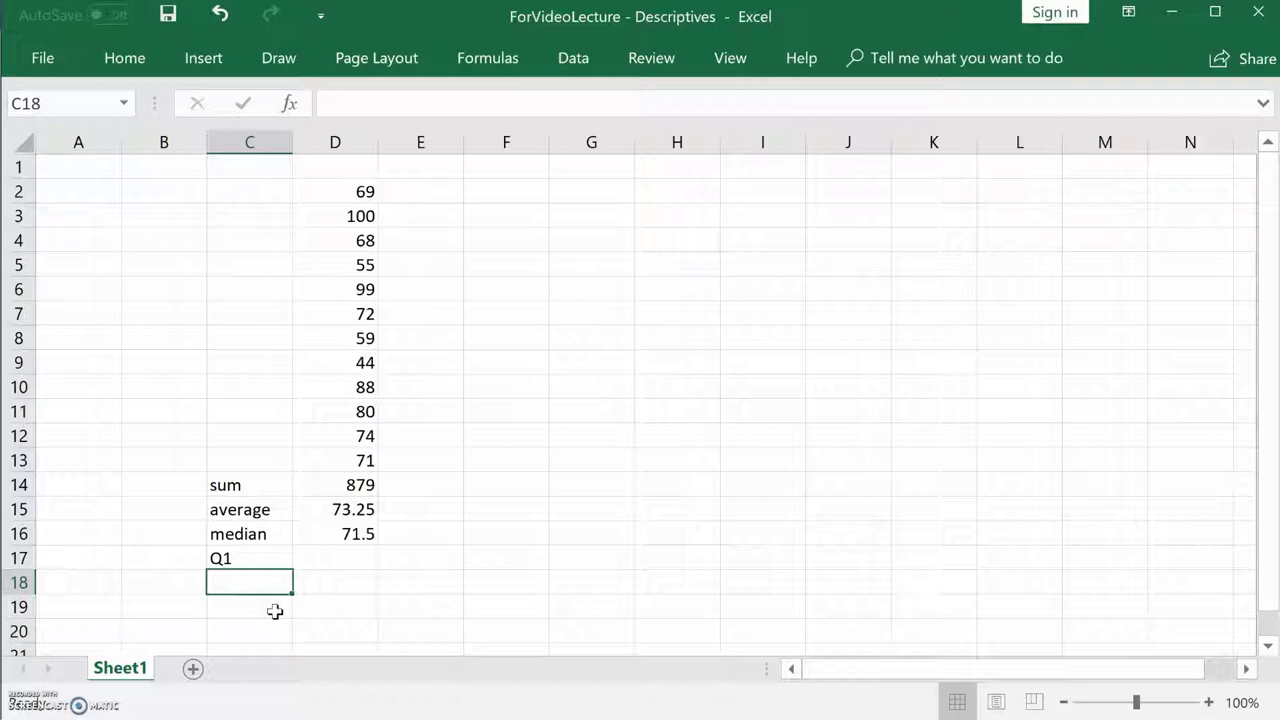
text(Q1)
key(BackSpace)
text(3)
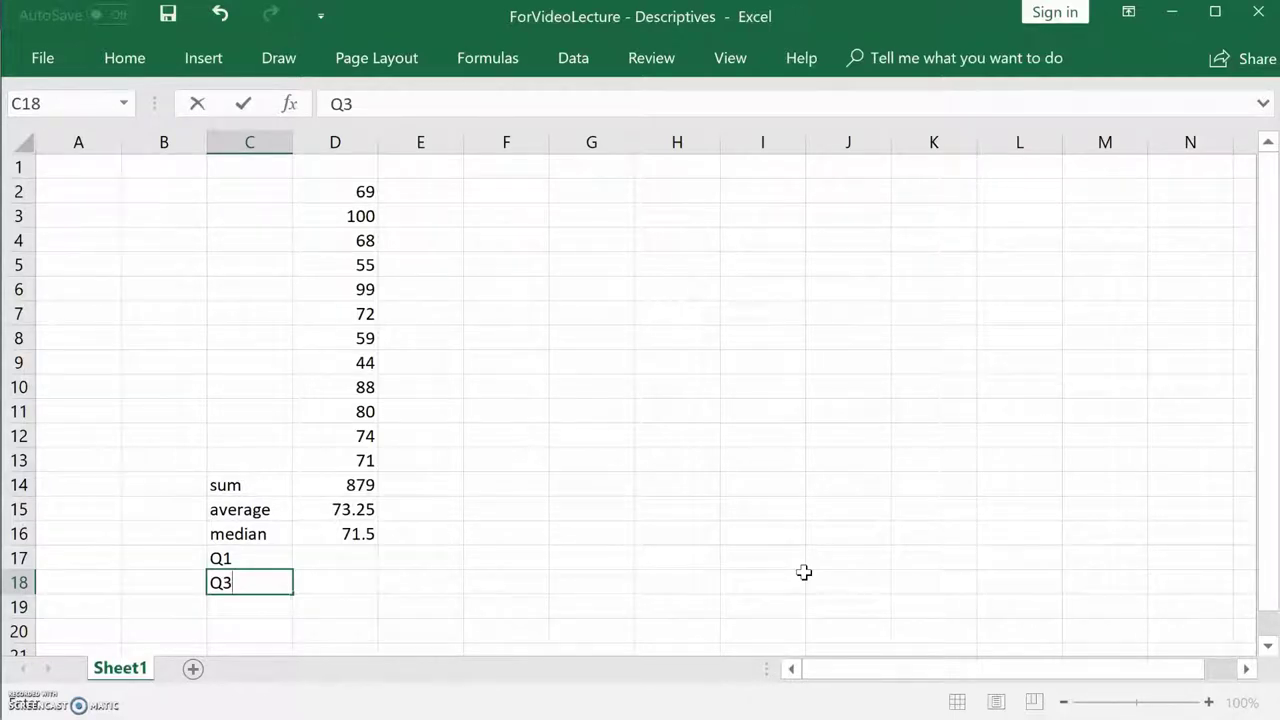
click(839, 537)
click(346, 560)
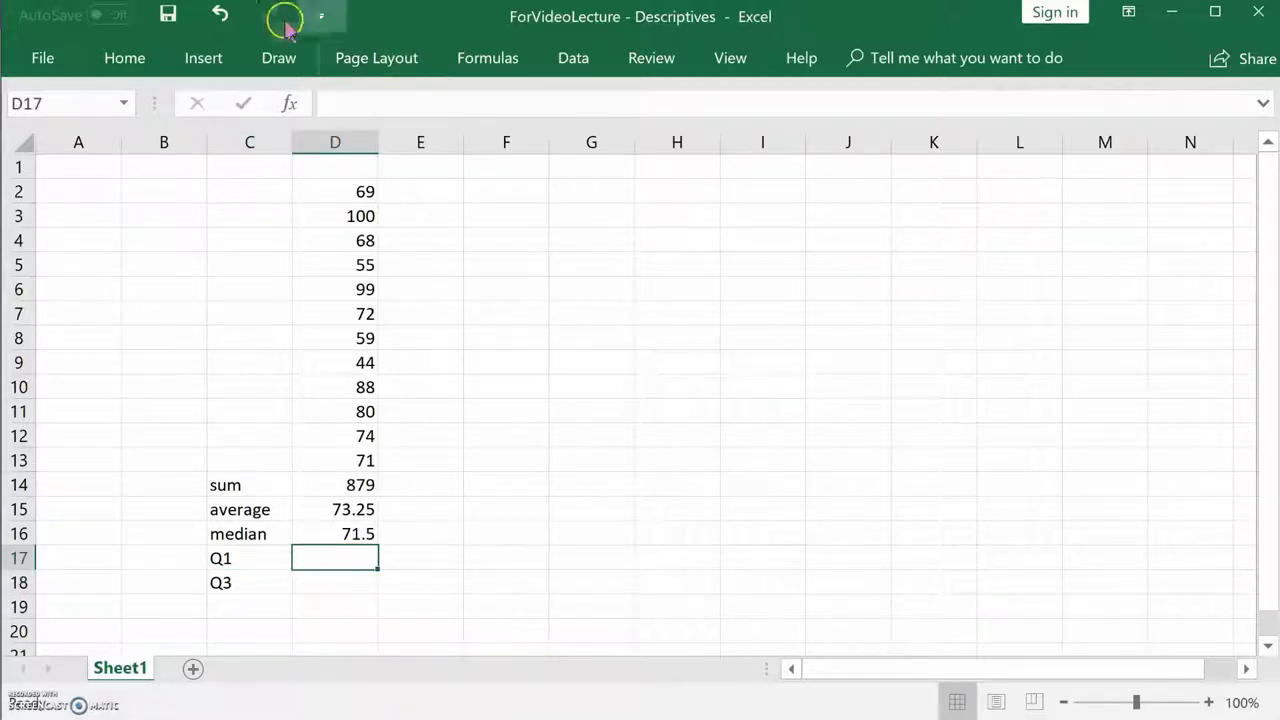
- Pick QUARTILE.EXC from the Statistical function list for cell D17
click(294, 100)
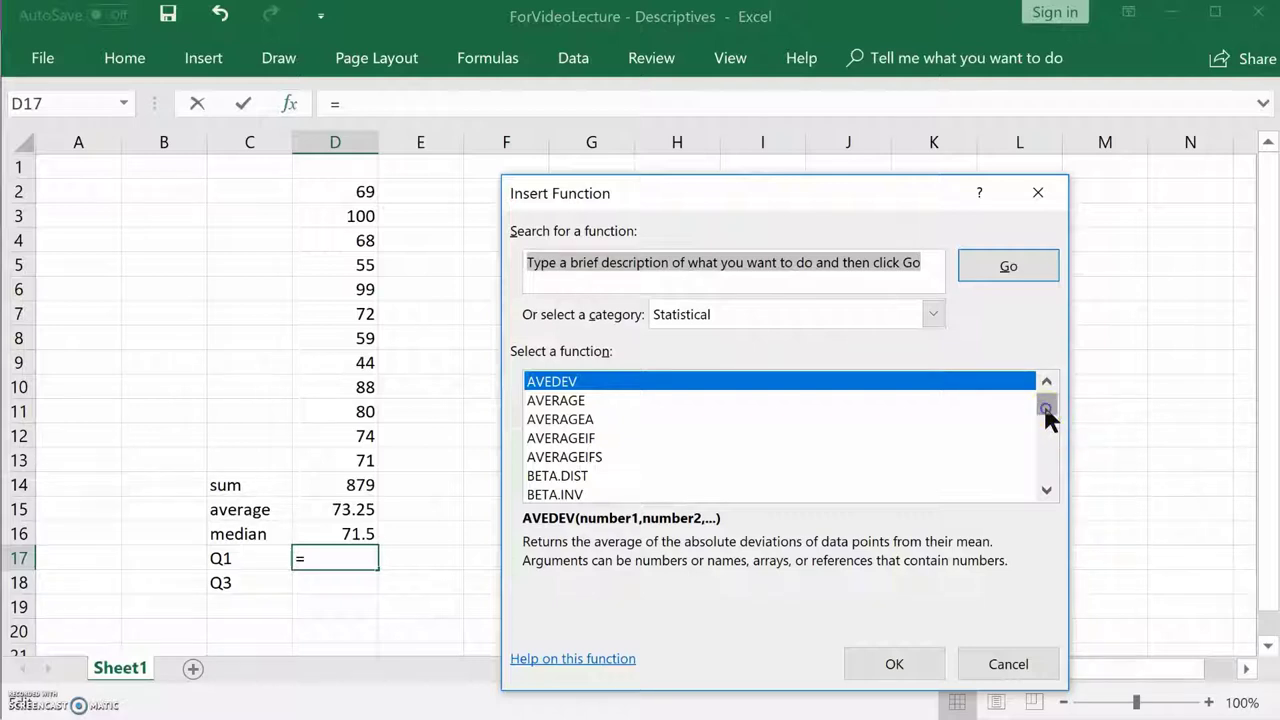
drag(1046, 404, 1028, 445)
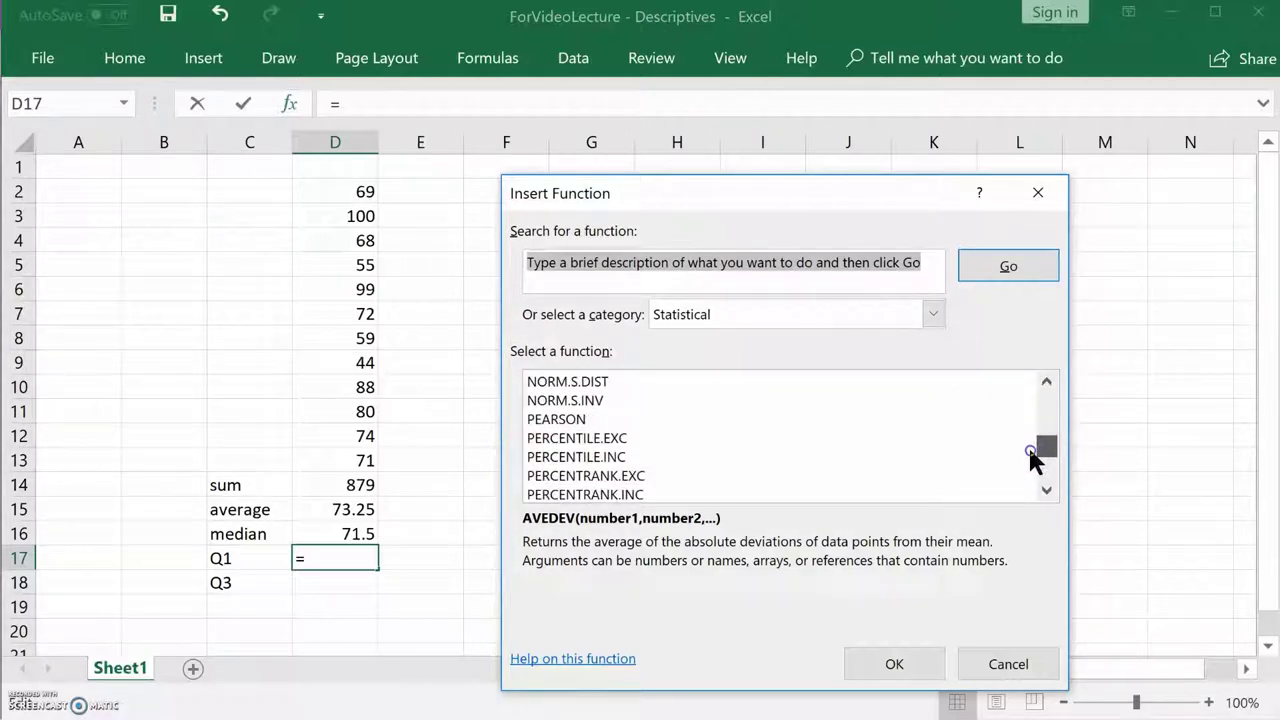
click(1046, 490)
click(1046, 490)
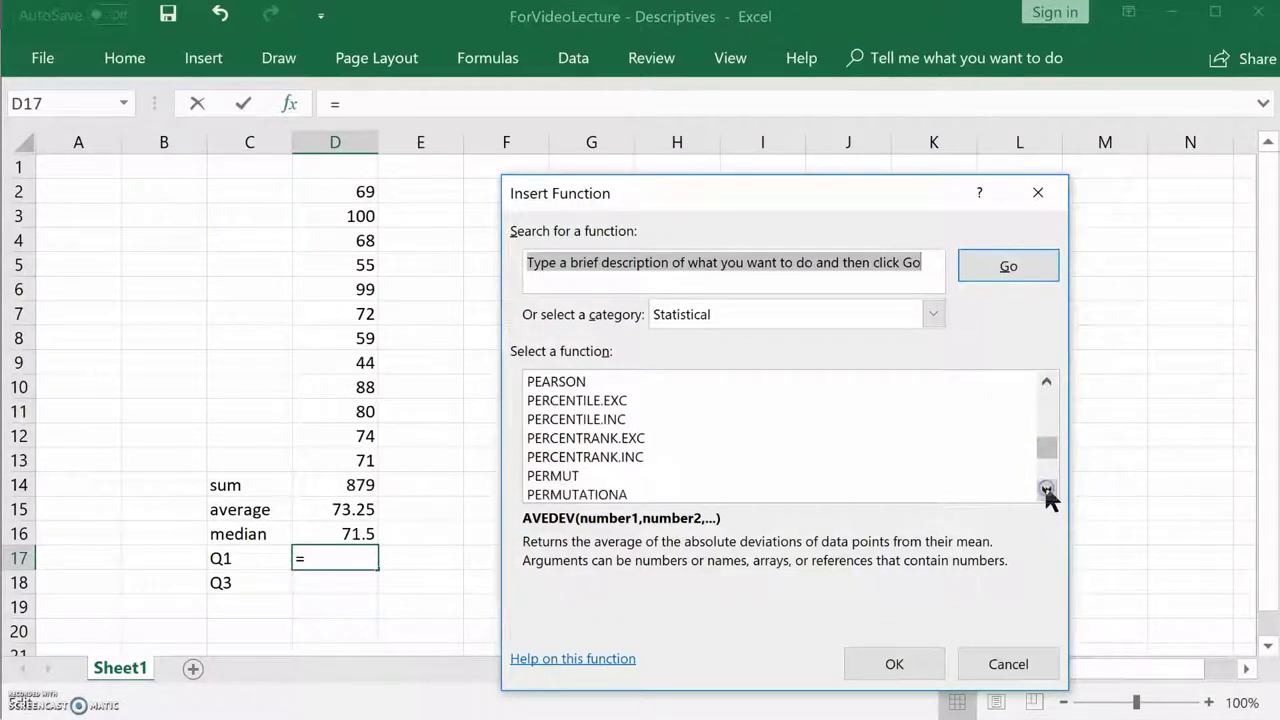
click(1046, 490)
click(1046, 490)
click(1046, 490)
click(1046, 490)
click(1046, 490)
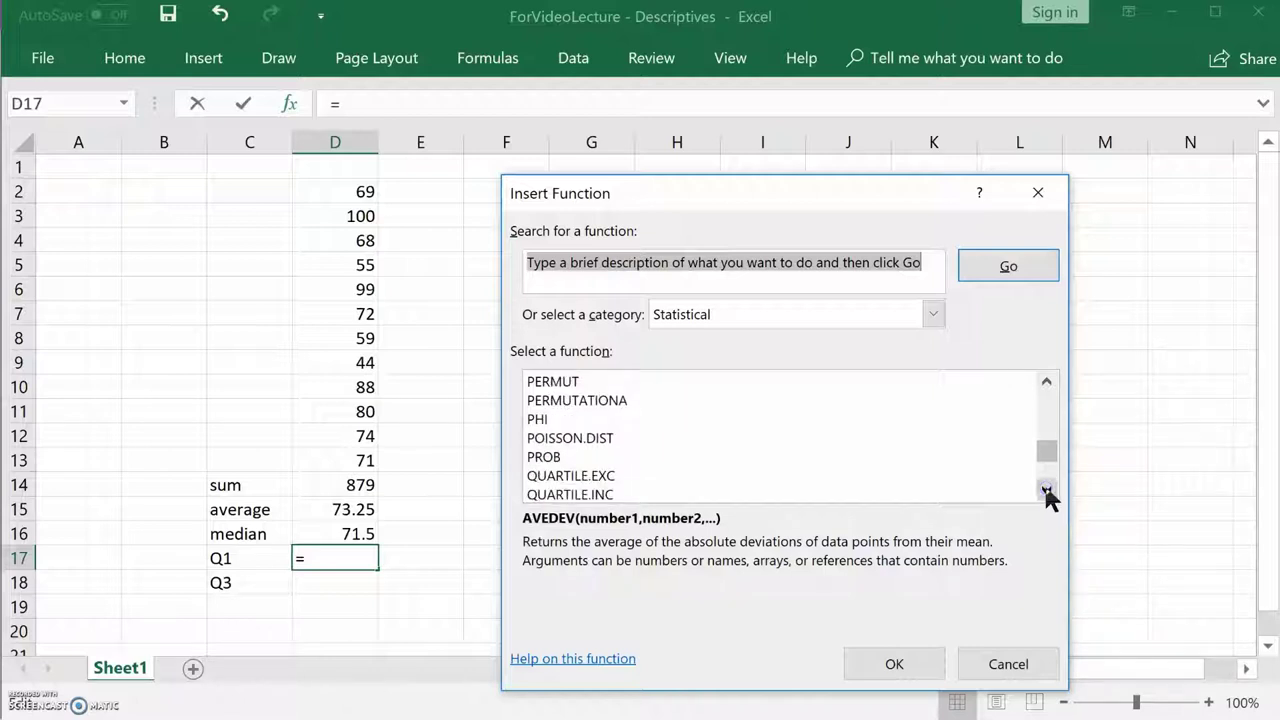
click(1046, 490)
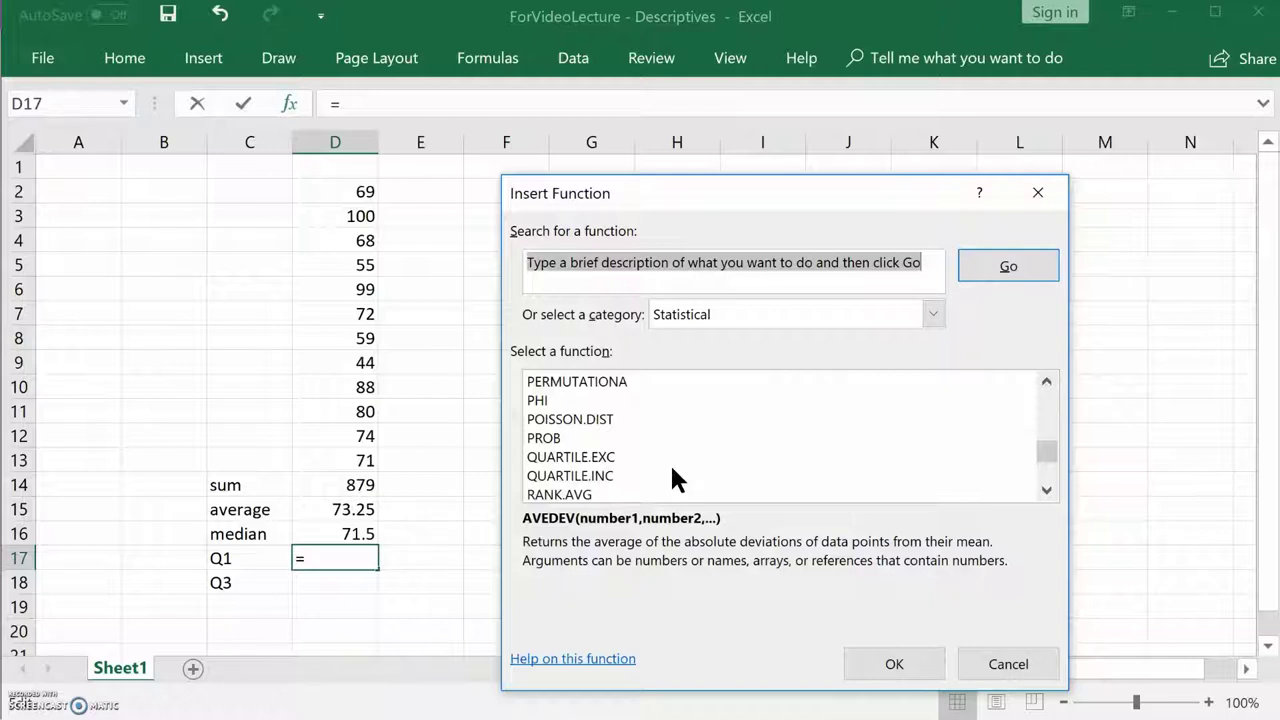
click(571, 458)
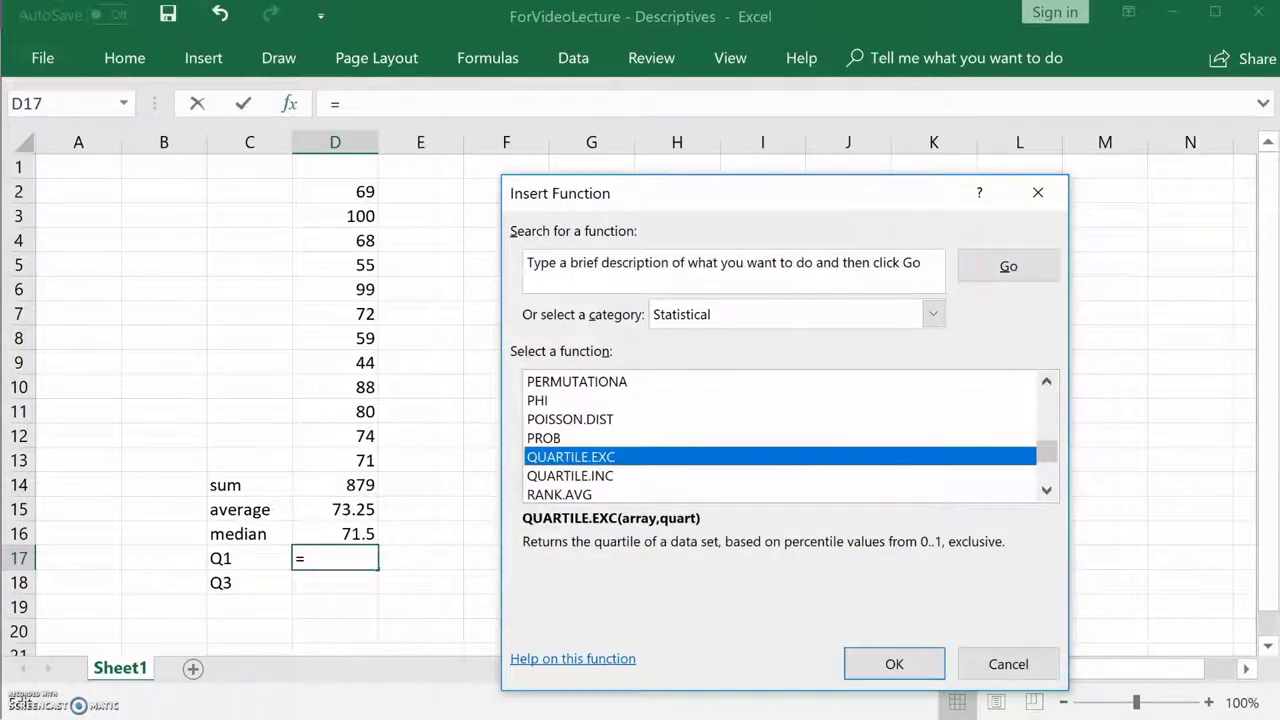
- Give QUARTILE.EXC array D2:D13 and quart 1, returning 61.25 in D17
click(895, 665)
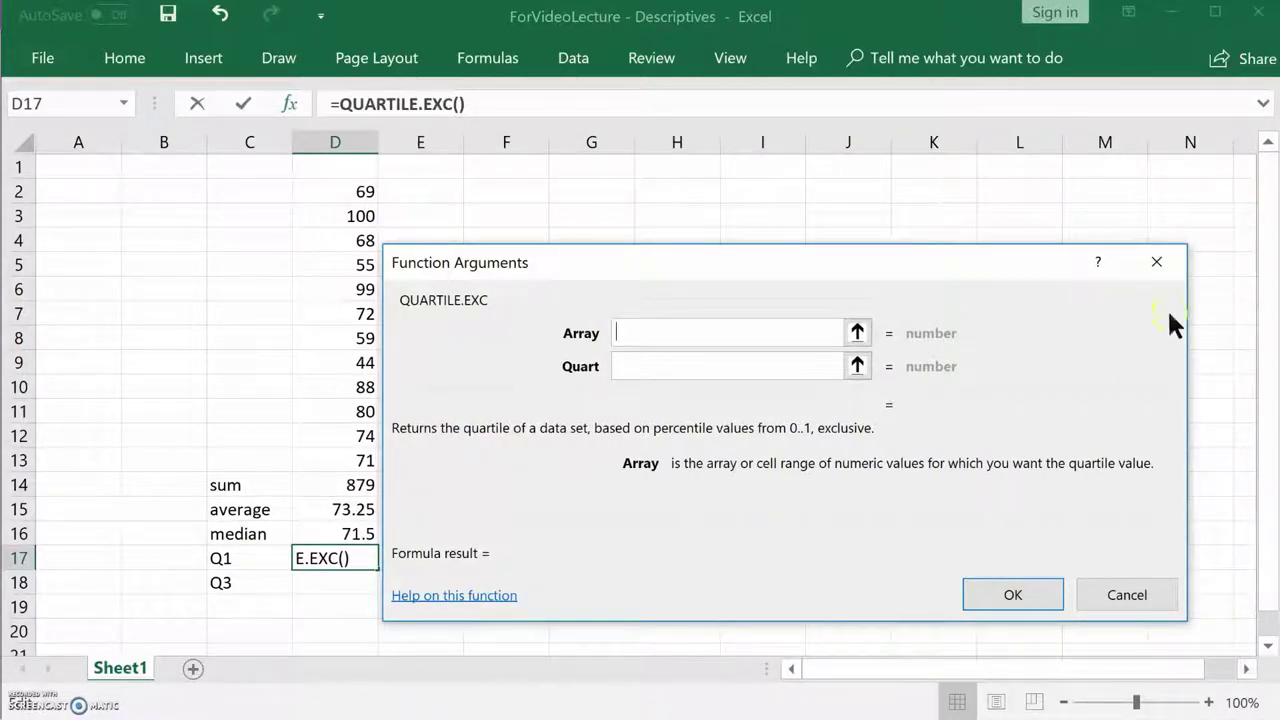
click(377, 135)
drag(357, 190, 357, 452)
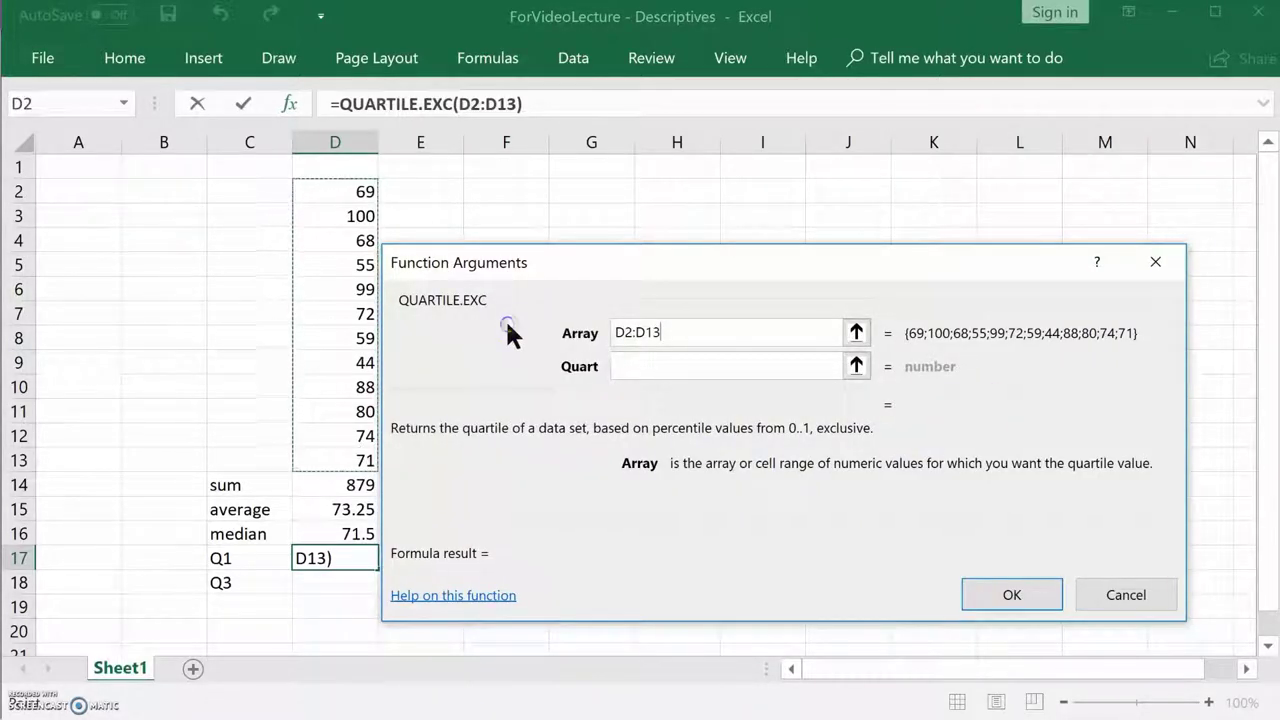
click(620, 366)
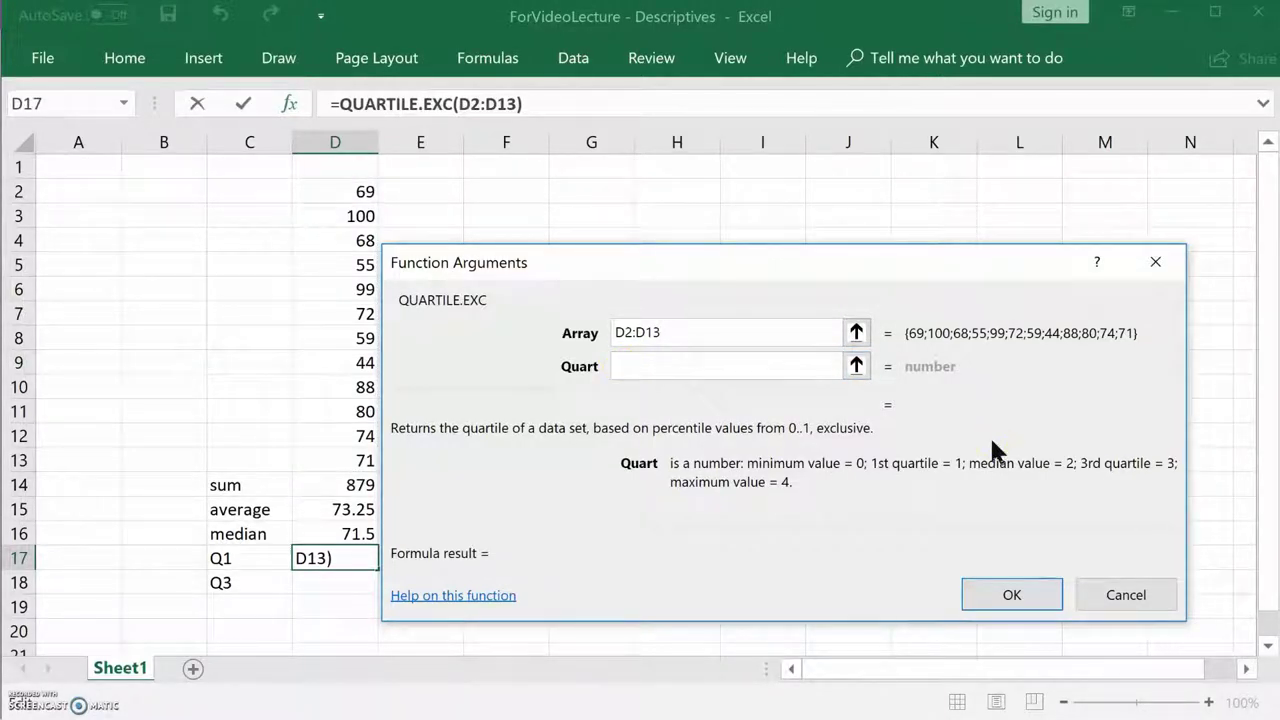
click(866, 472)
text(1)
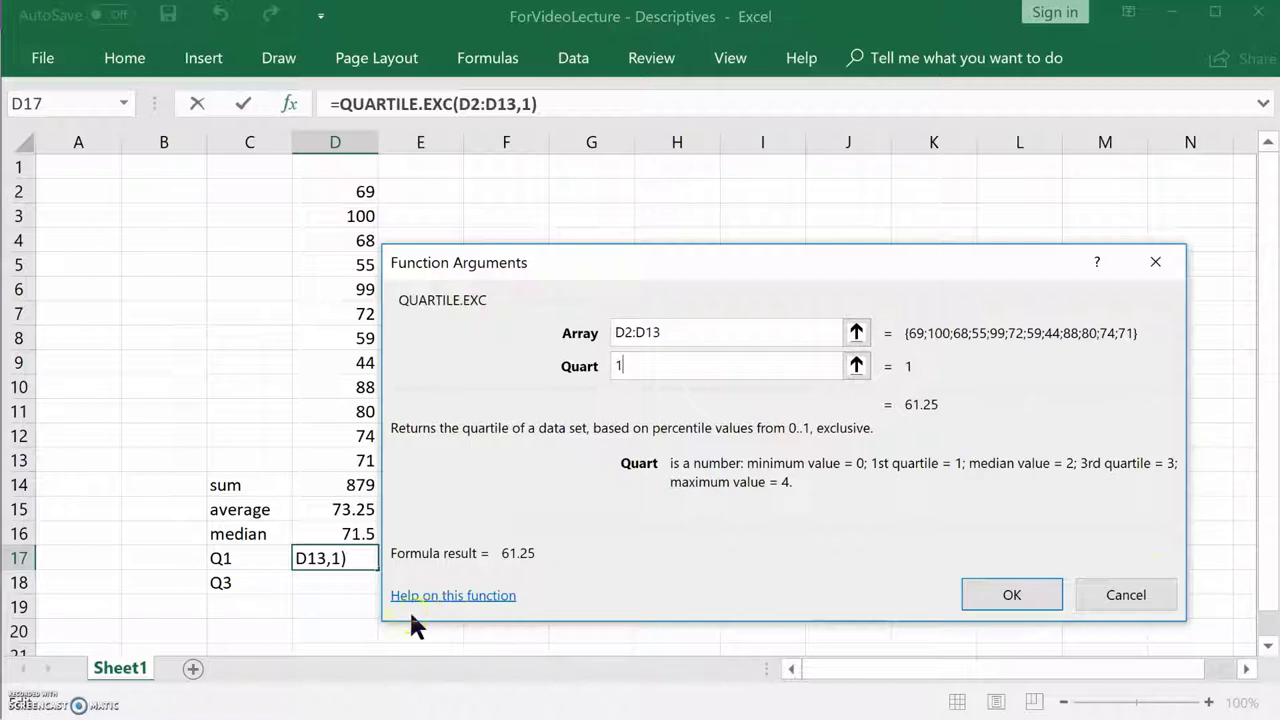
click(1012, 596)
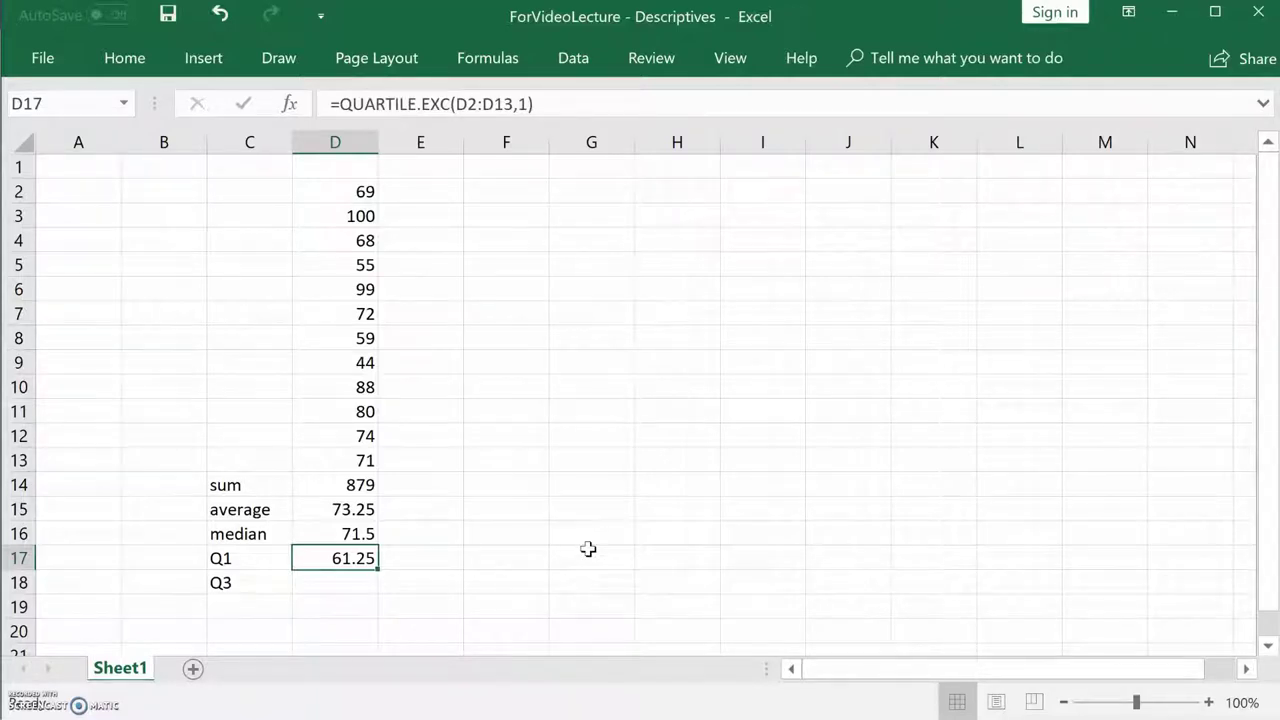
- Insert QUARTILE.EXC into D18 from the Statistical functions, ready for its arguments
click(355, 590)
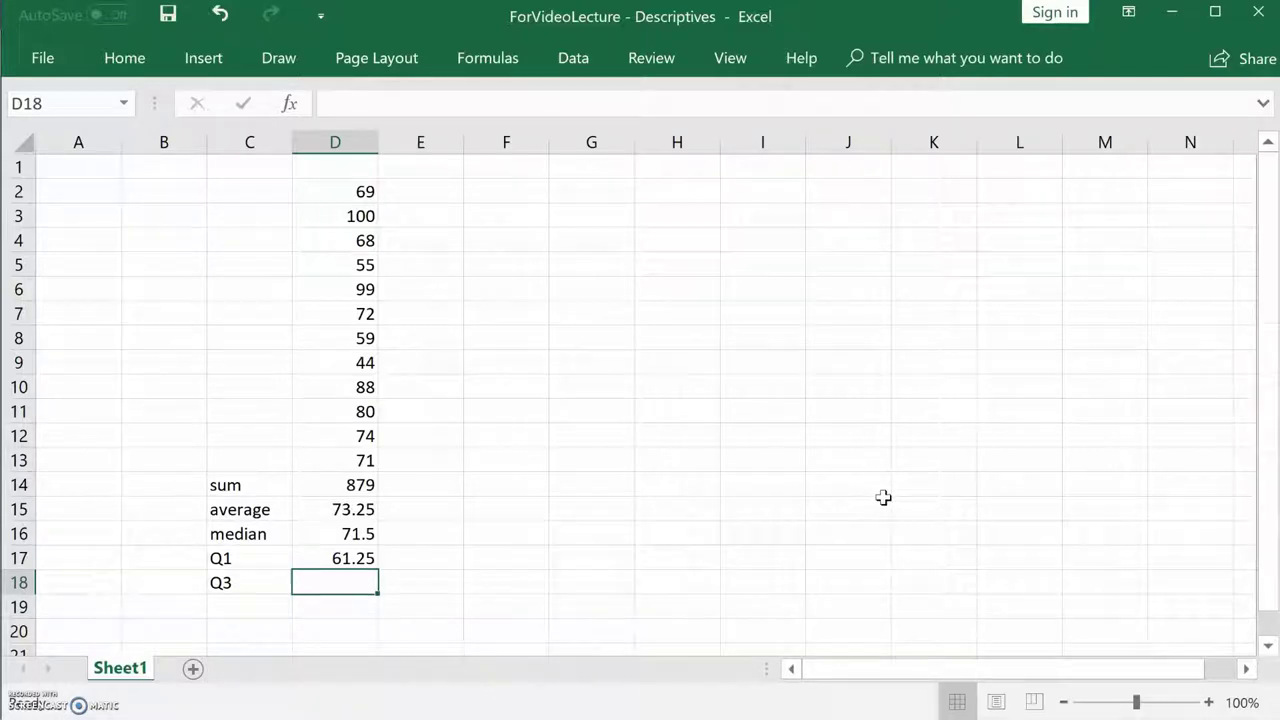
click(292, 104)
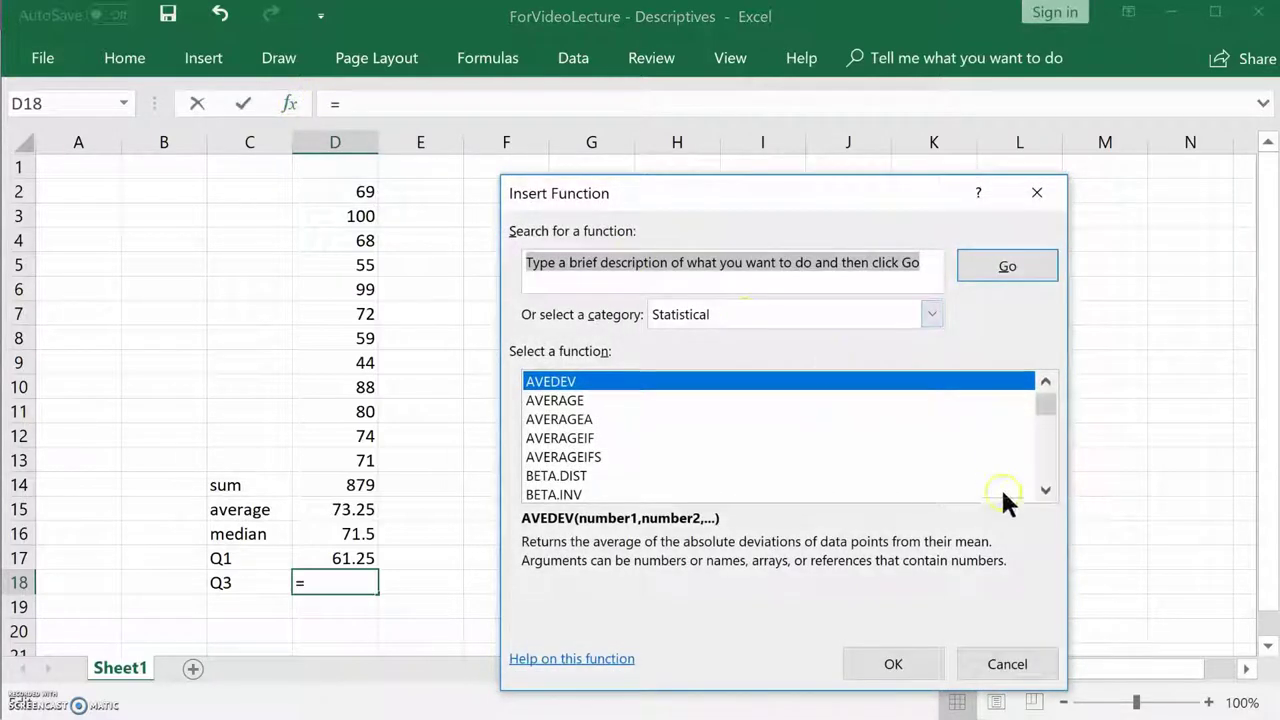
click(1045, 408)
drag(1044, 413, 1045, 450)
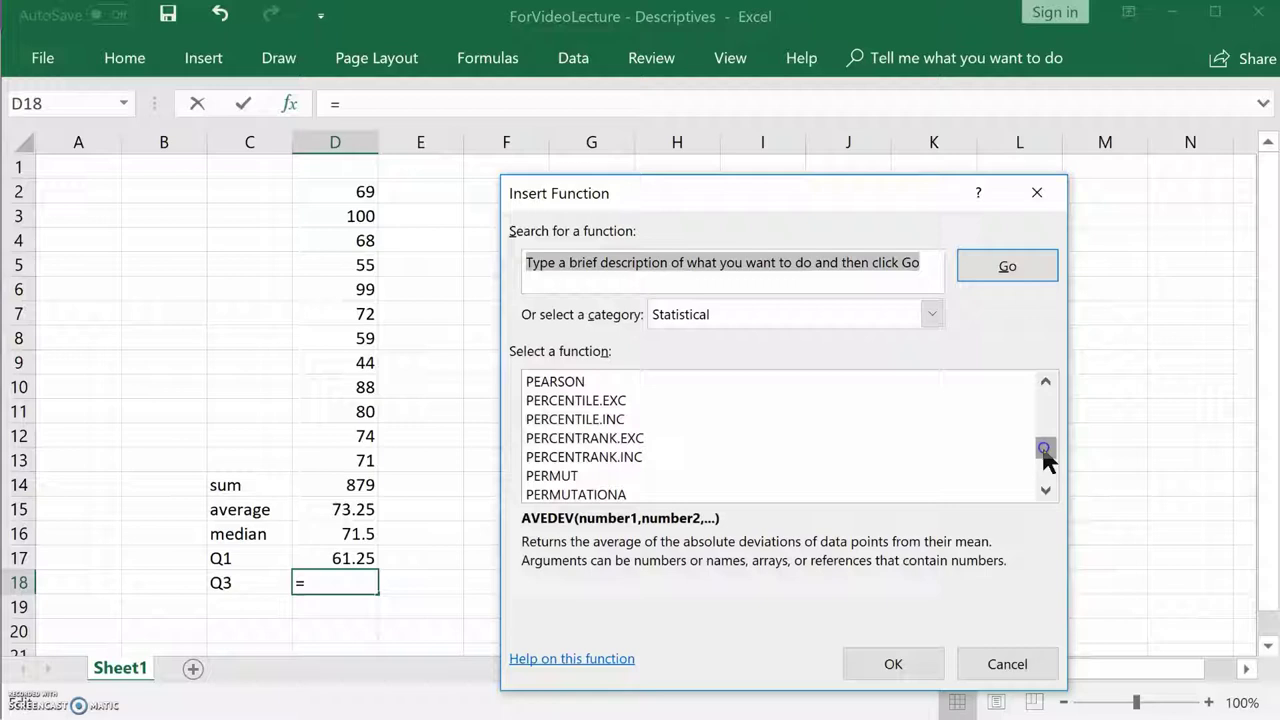
click(1045, 490)
click(1045, 490)
click(1045, 490)
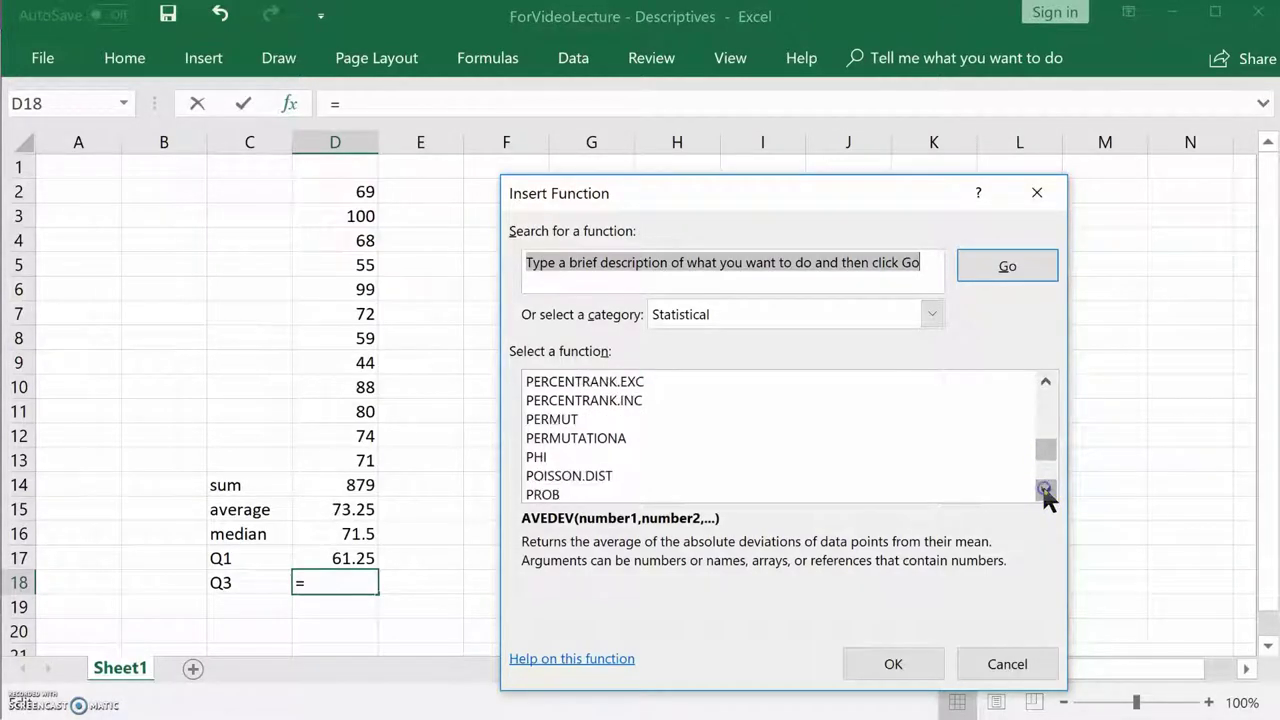
click(1045, 490)
click(1045, 490)
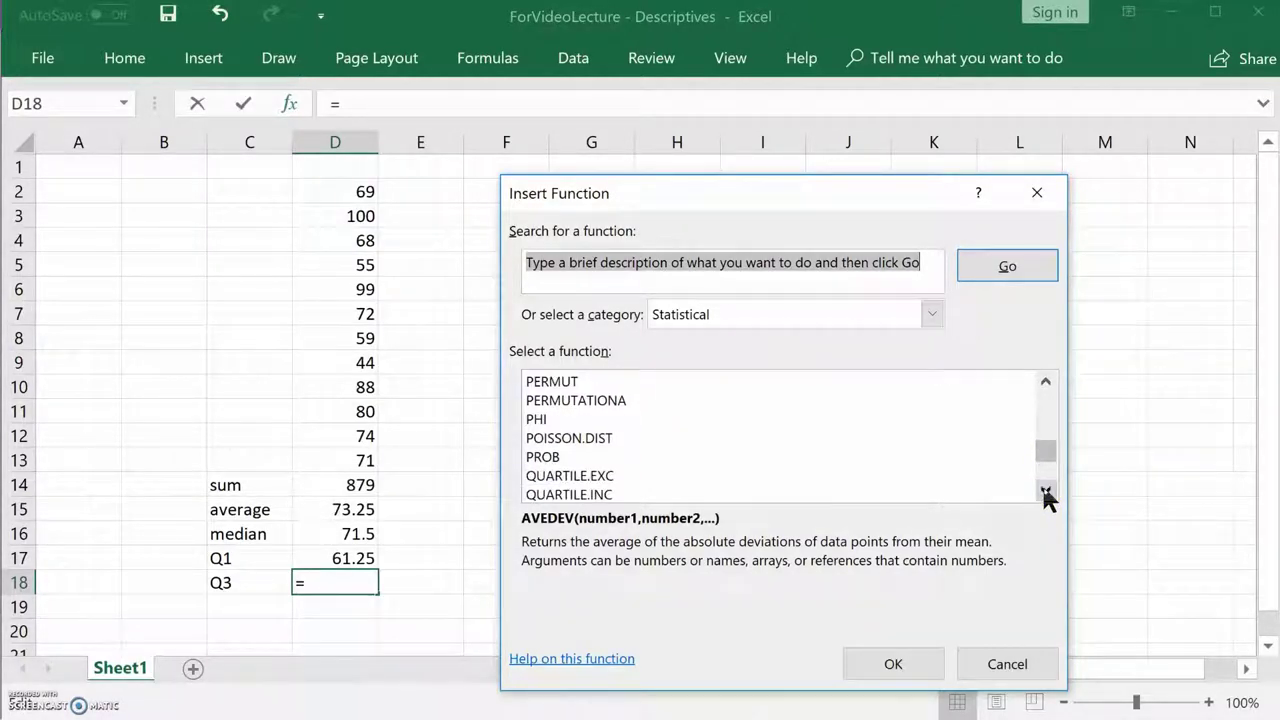
click(566, 475)
click(893, 664)
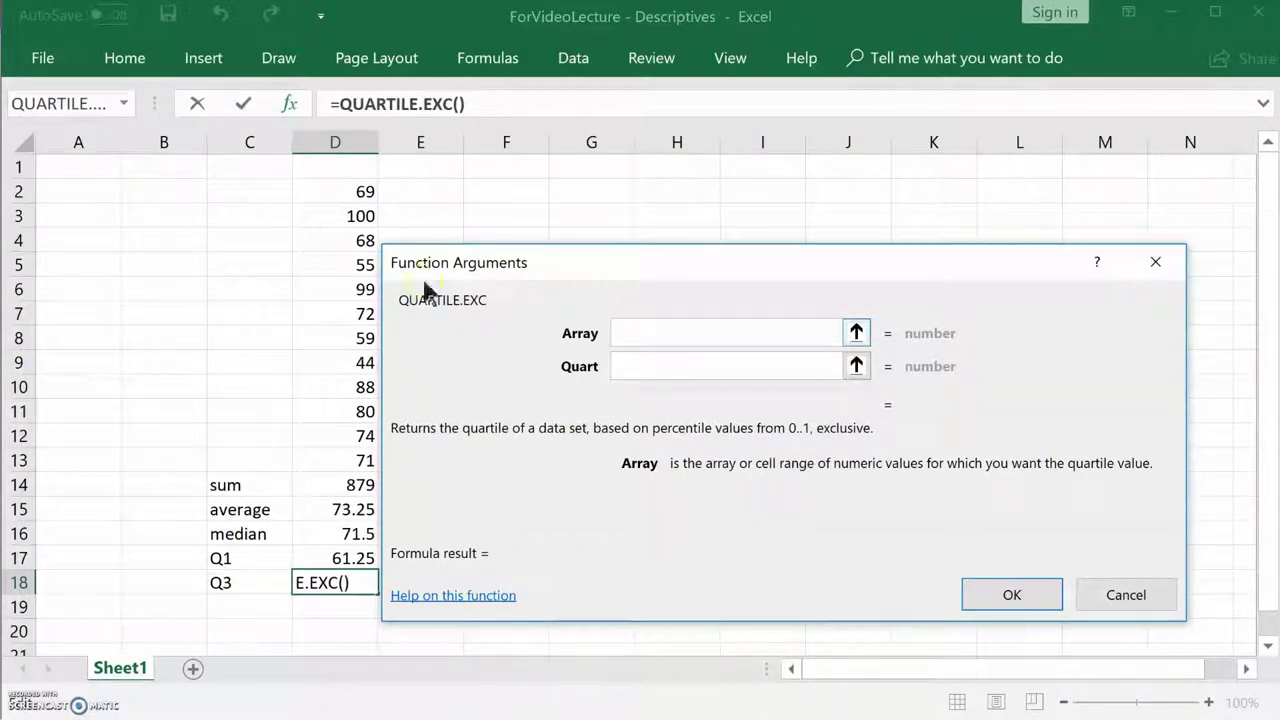
- Give QUARTILE.EXC array D2:D13 and quart 3, returning 86 in D18
click(343, 192)
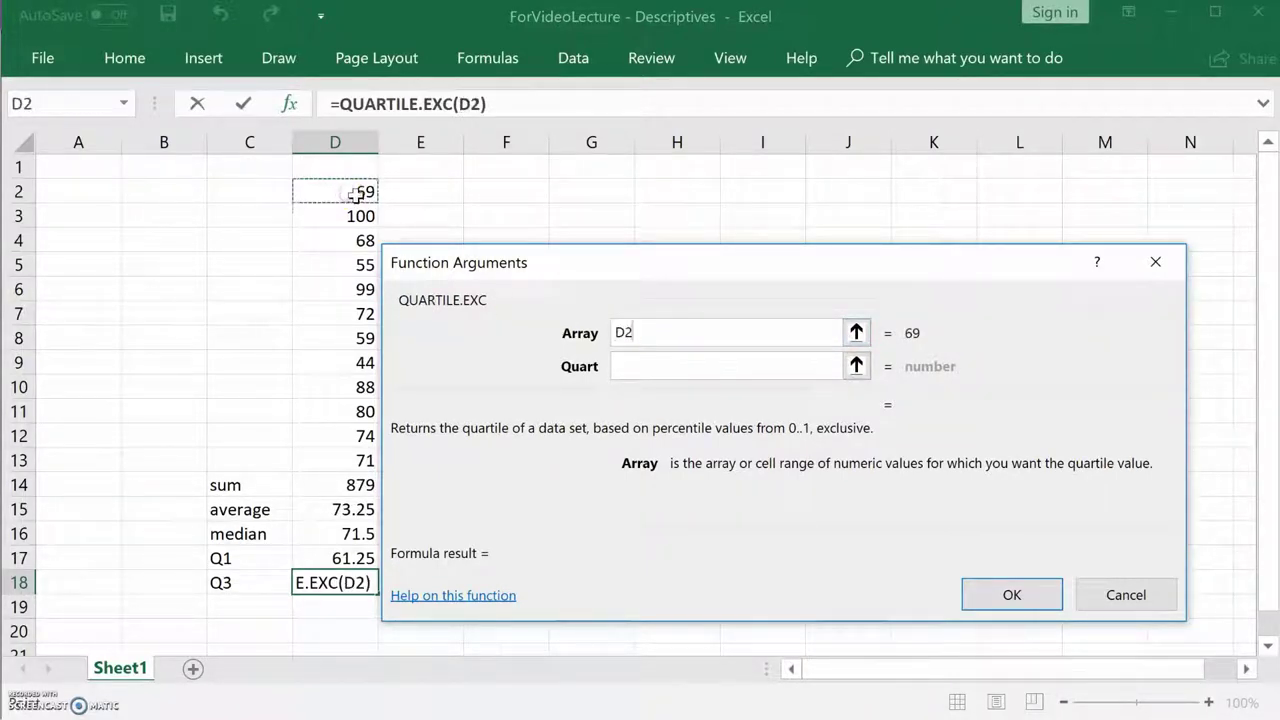
drag(343, 192, 352, 460)
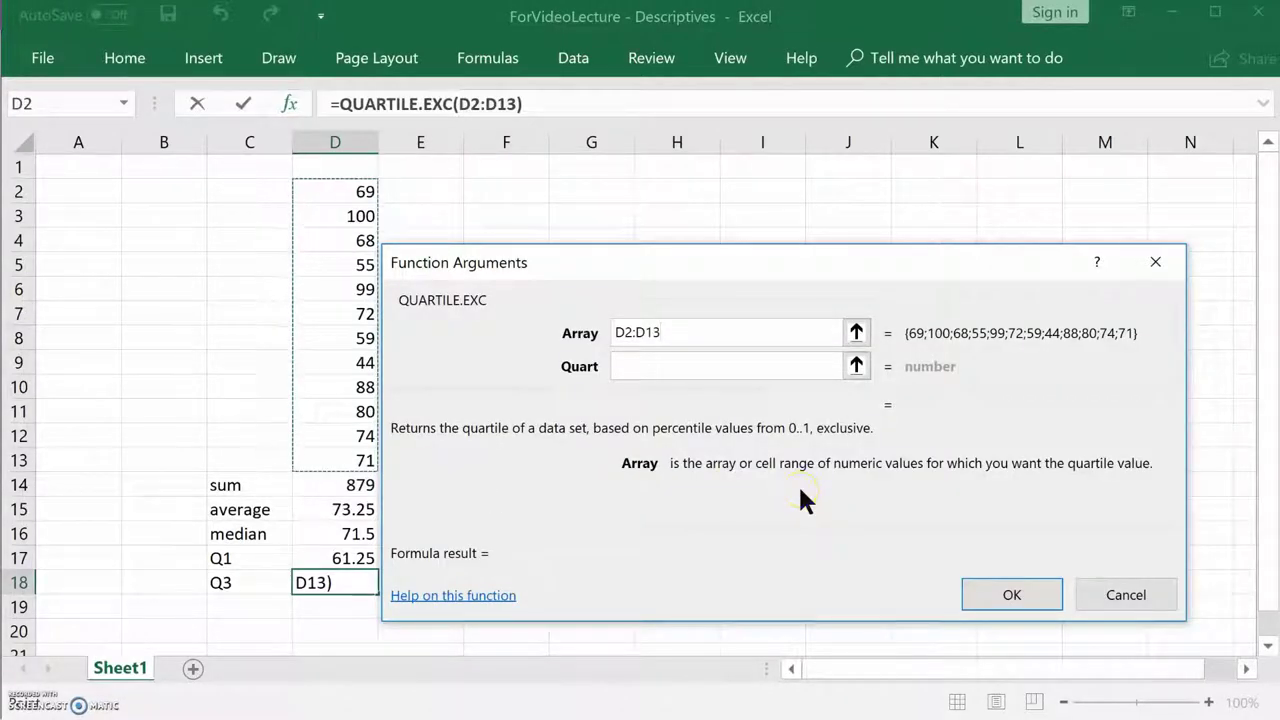
click(630, 366)
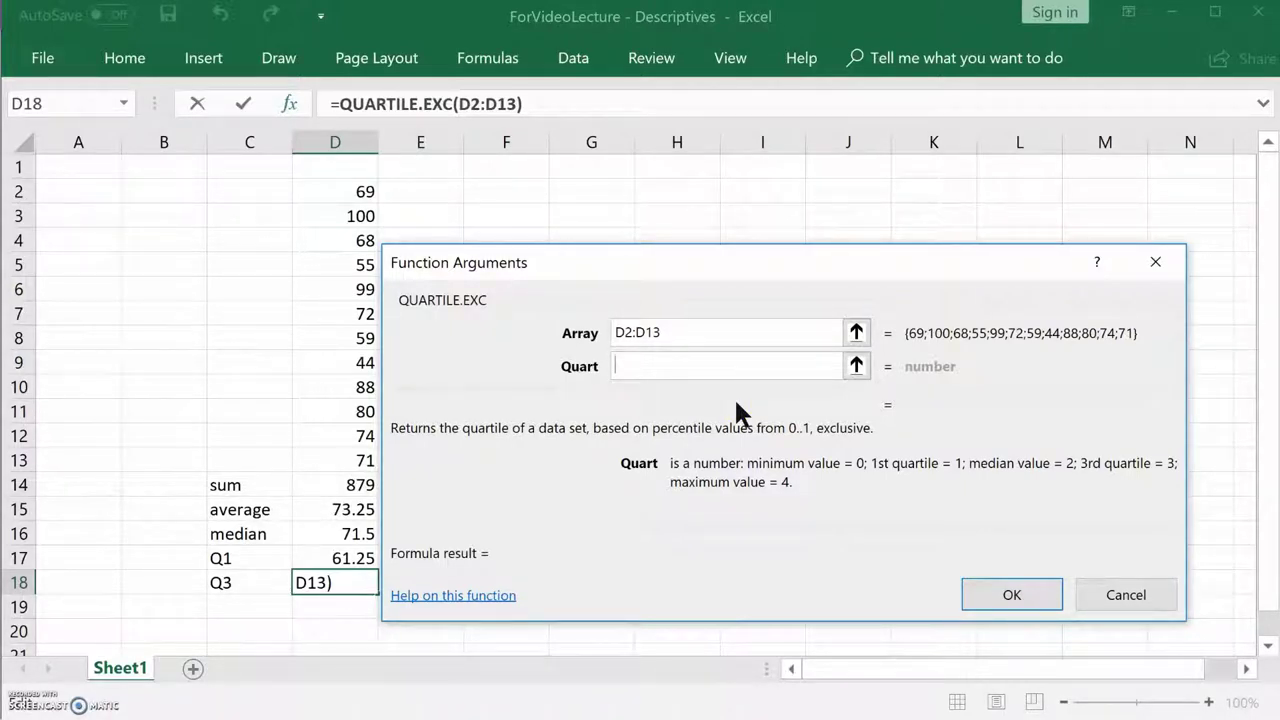
text(3)
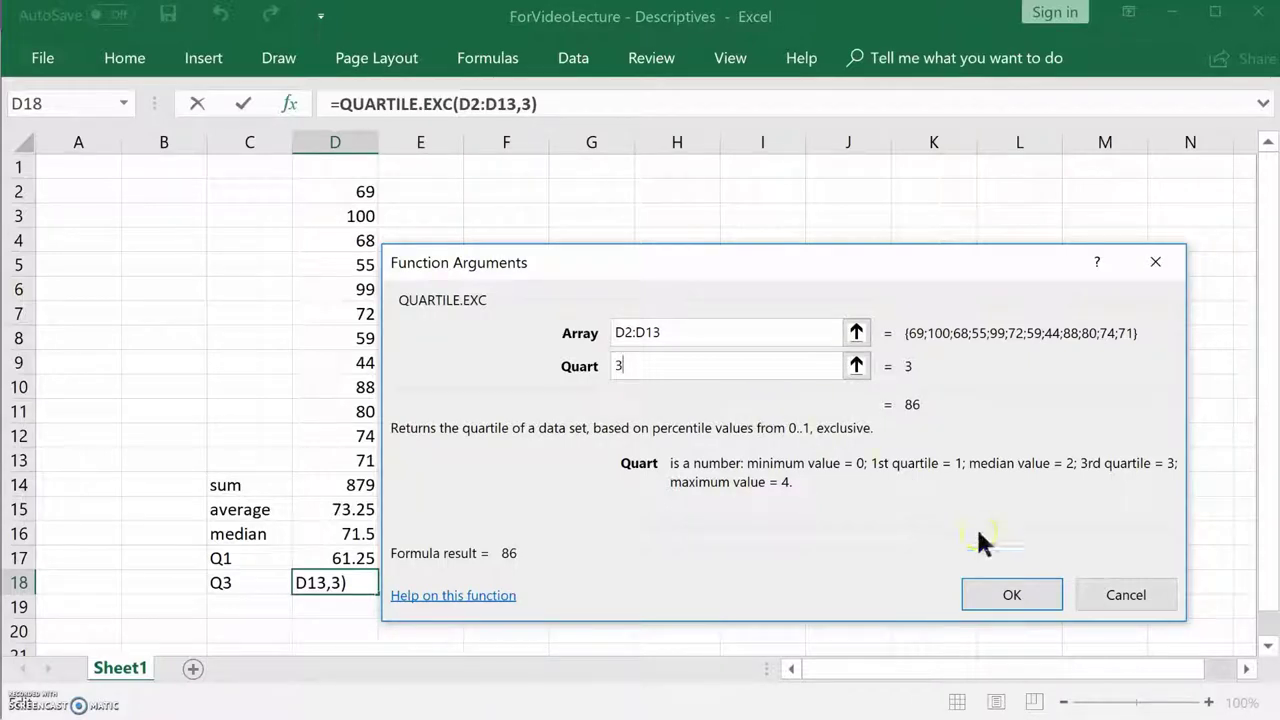
click(1012, 596)
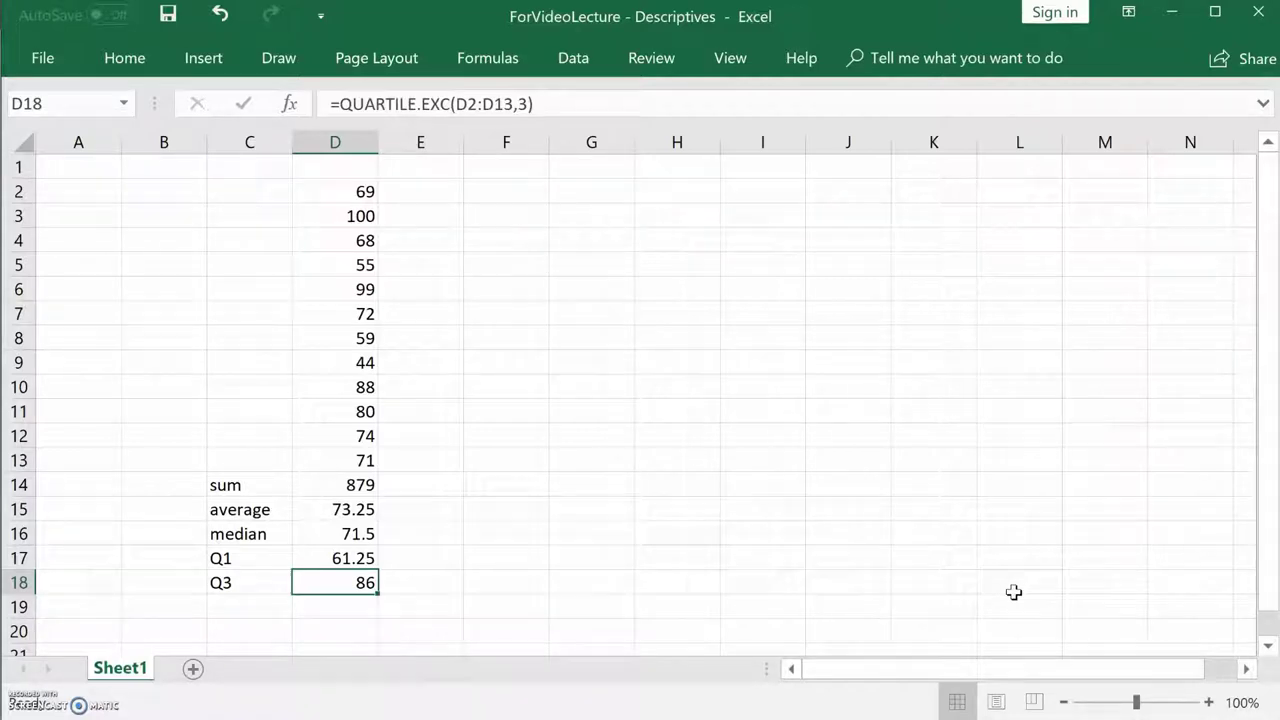
click(241, 603)
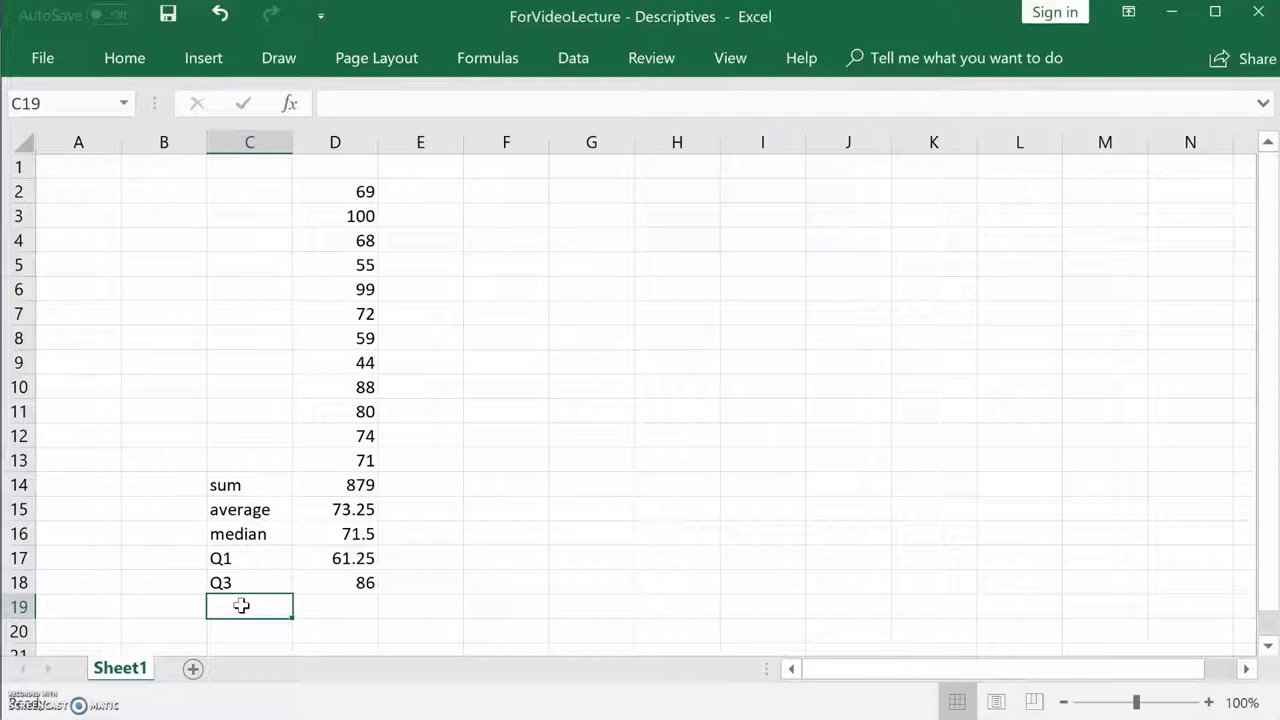
- Type the label '90th percentile' into cell C19
text(90)
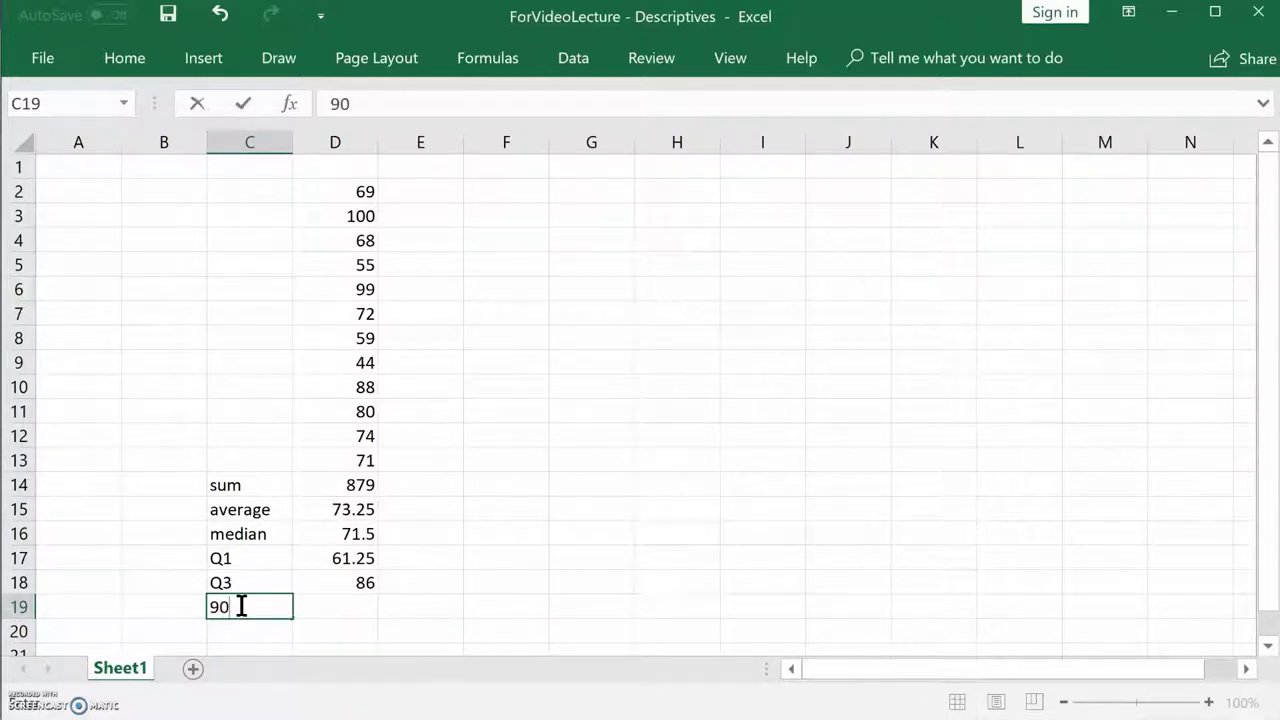
text(th percen)
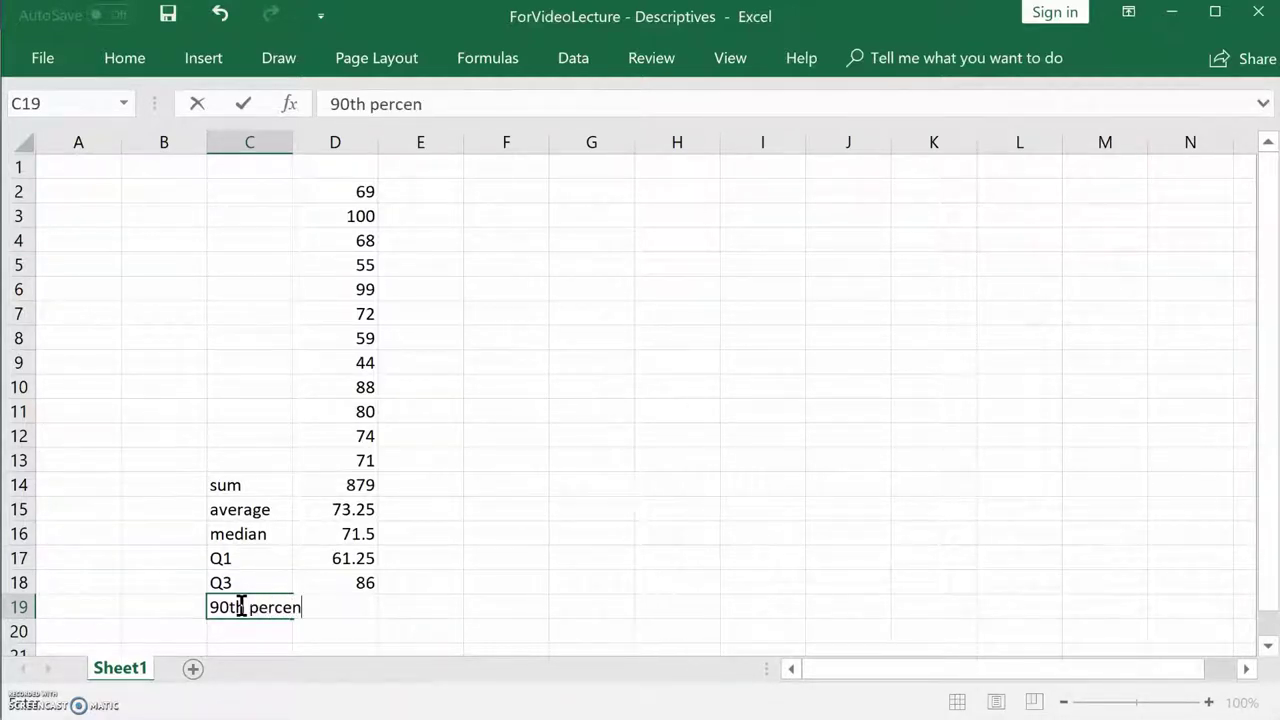
text(tile)
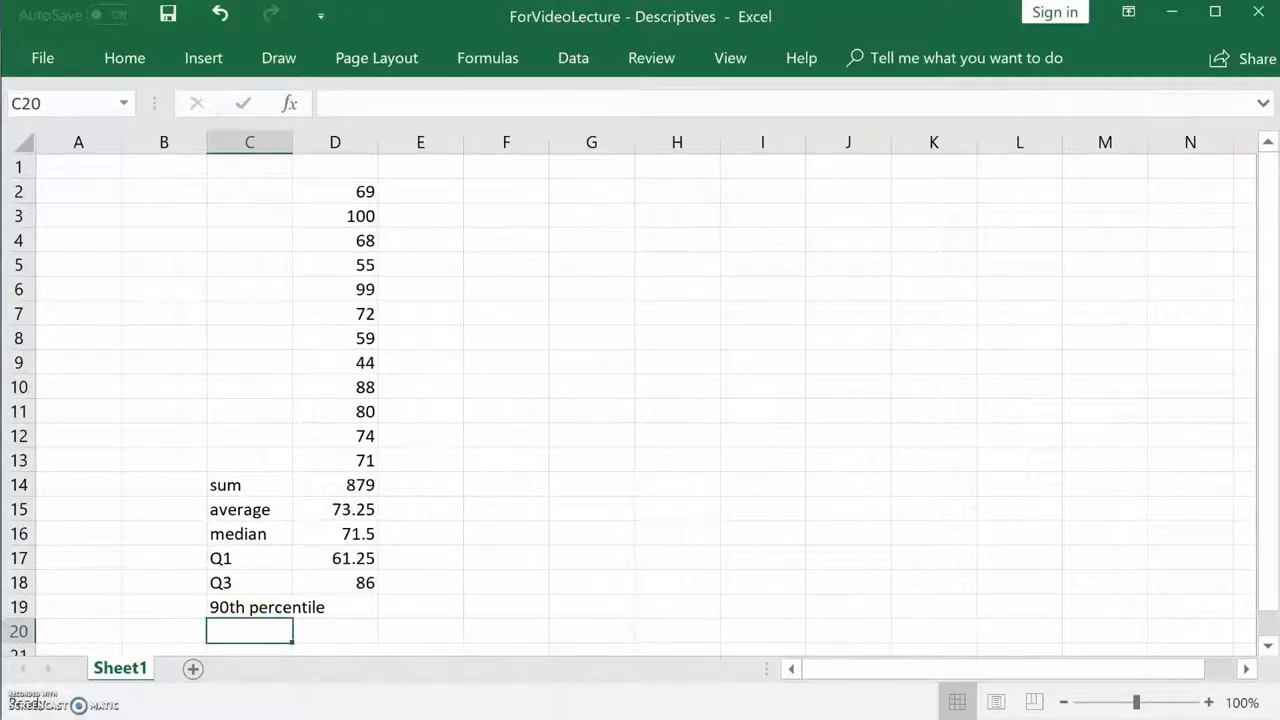
- Widen column C until the '90th percentile' label fits fully
click(265, 142)
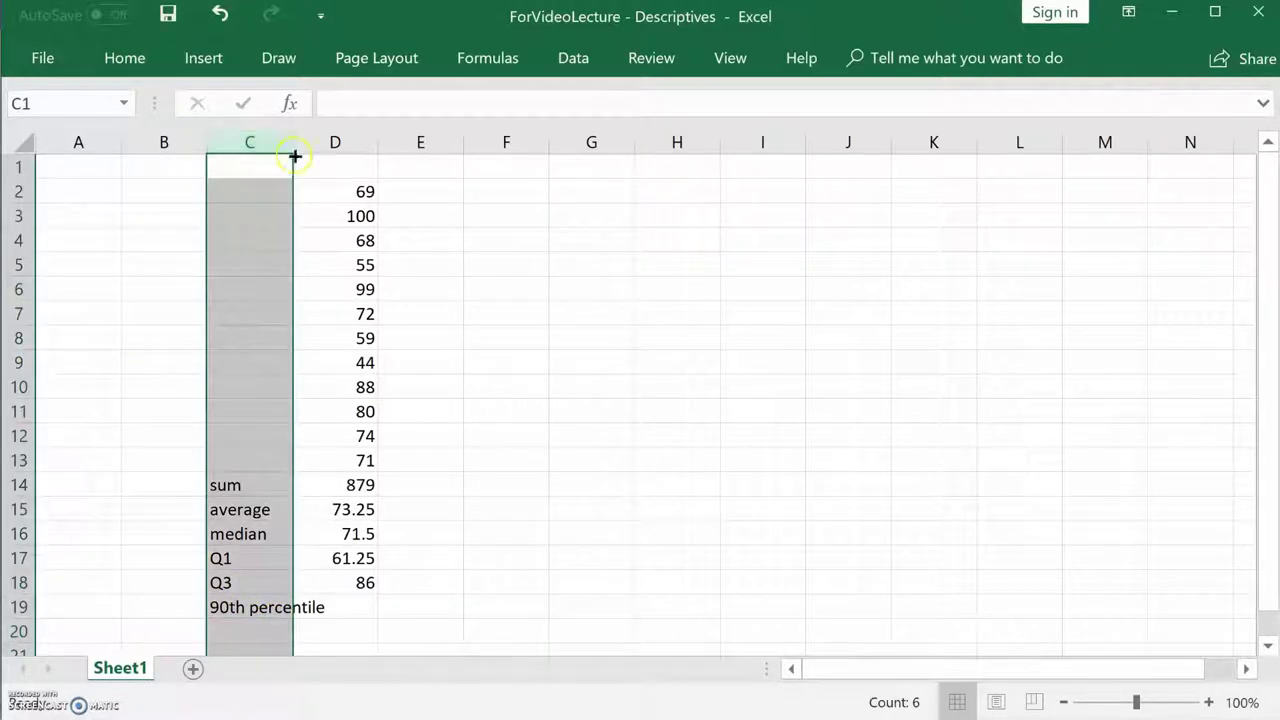
drag(290, 147, 333, 152)
click(546, 368)
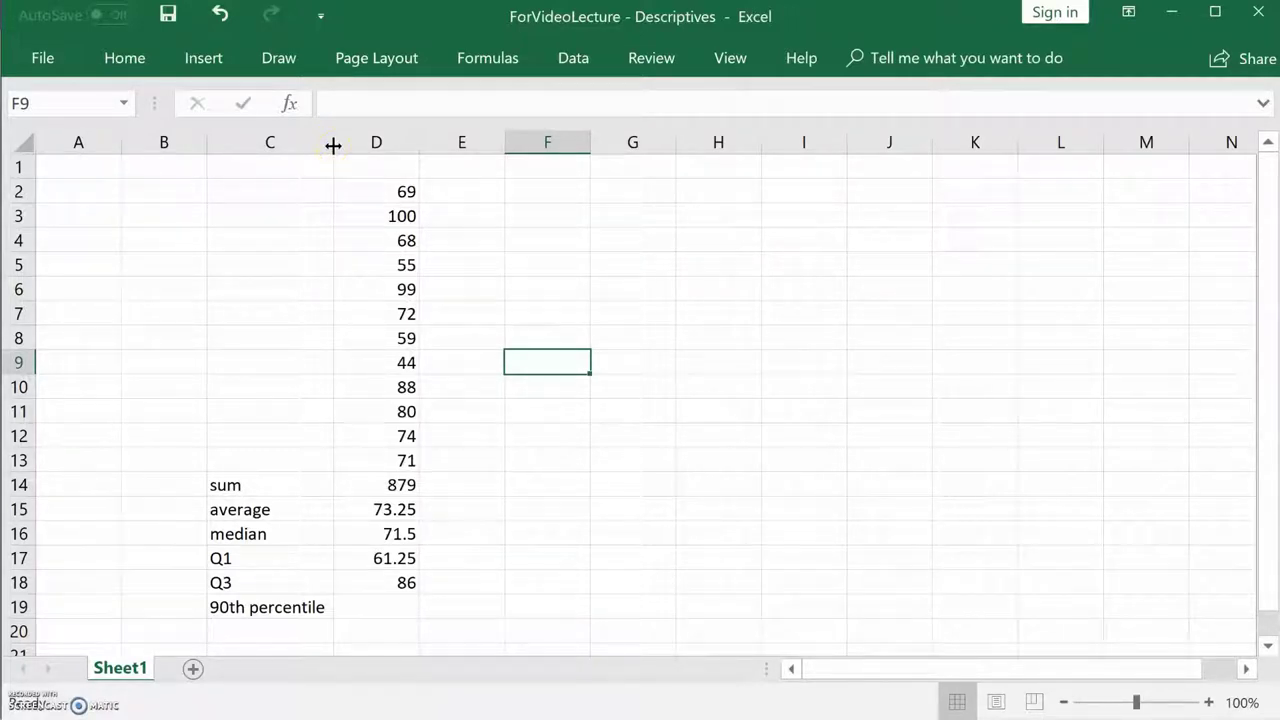
drag(333, 145, 364, 137)
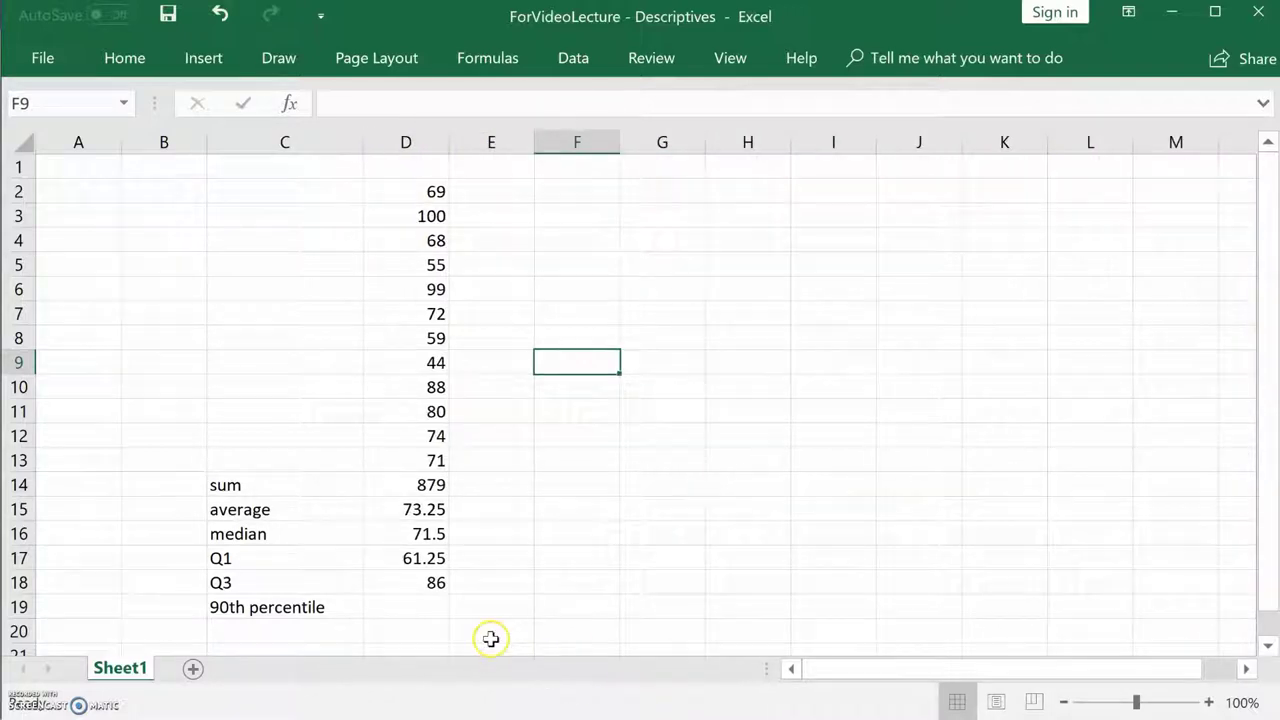
click(446, 614)
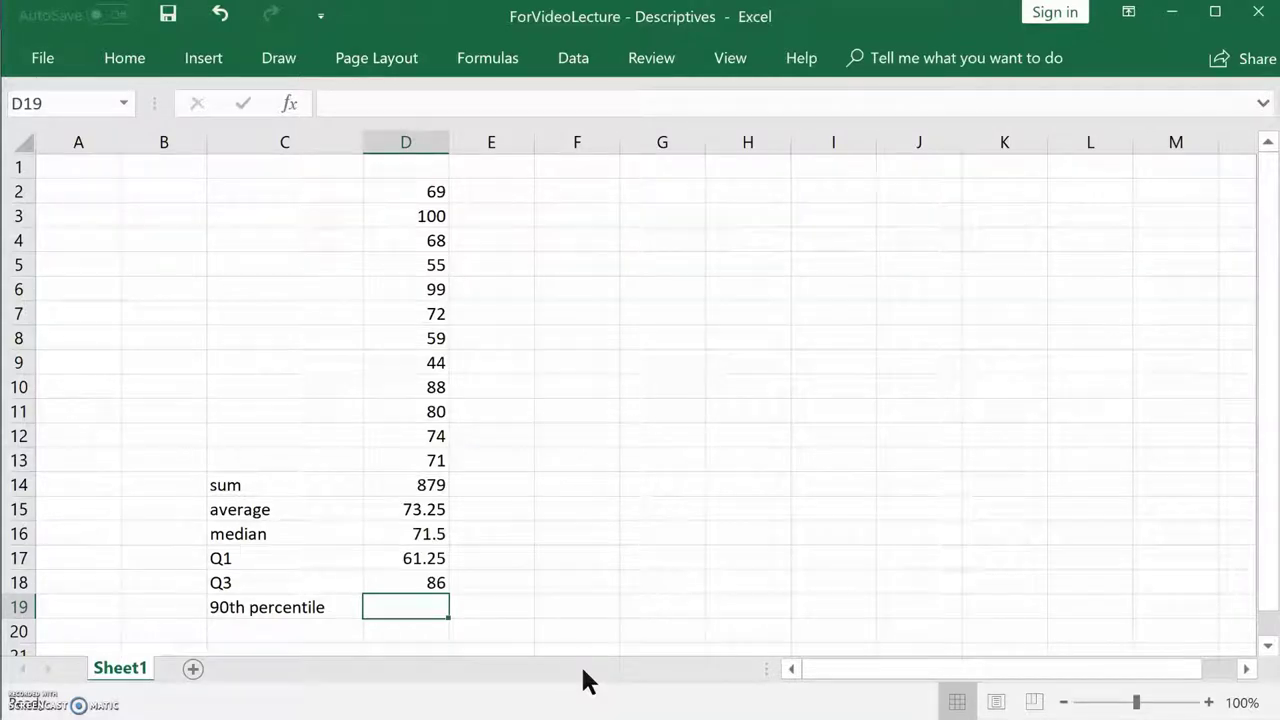
- Pick PERCENTILE.EXC from the Statistical functions for cell D19
click(415, 614)
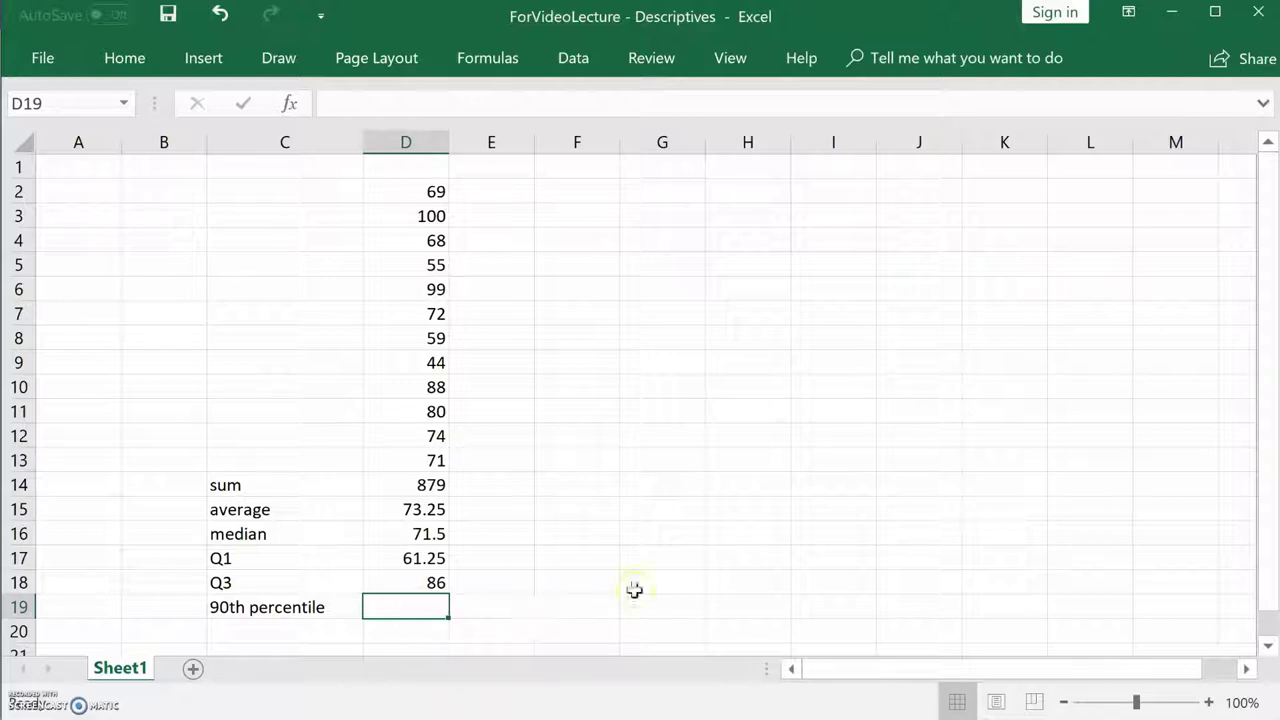
click(292, 102)
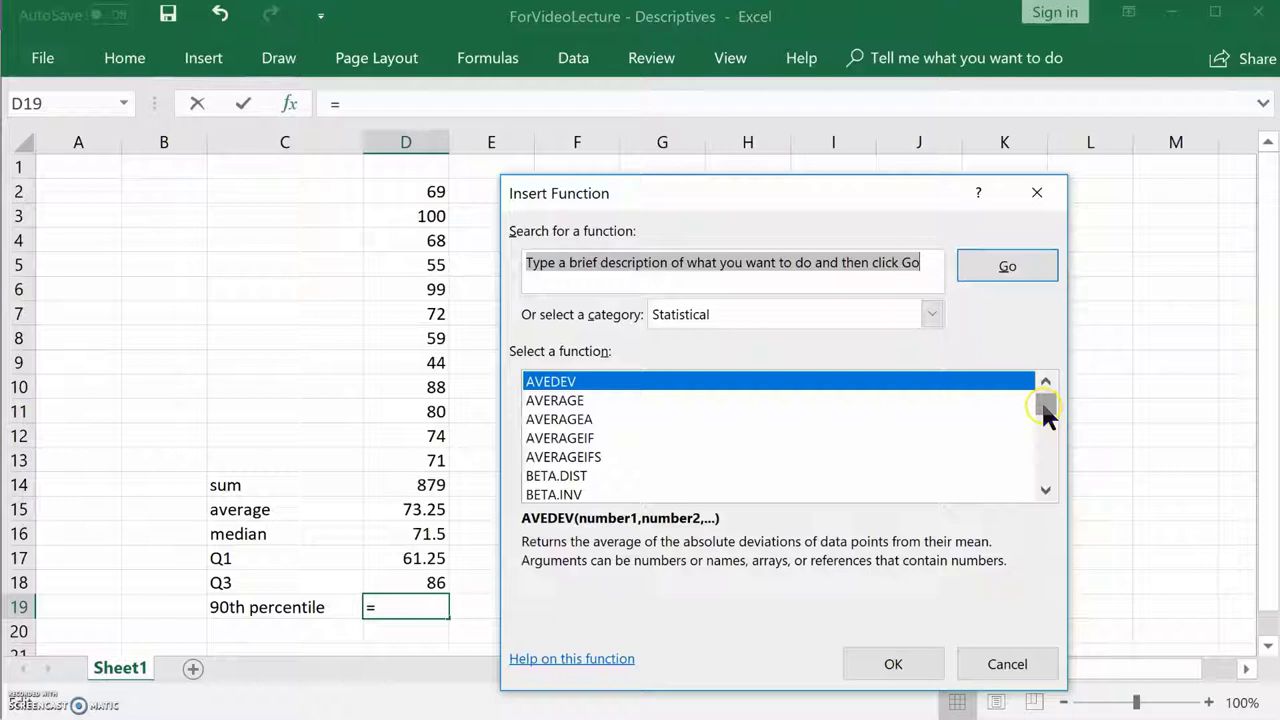
drag(1041, 399, 888, 455)
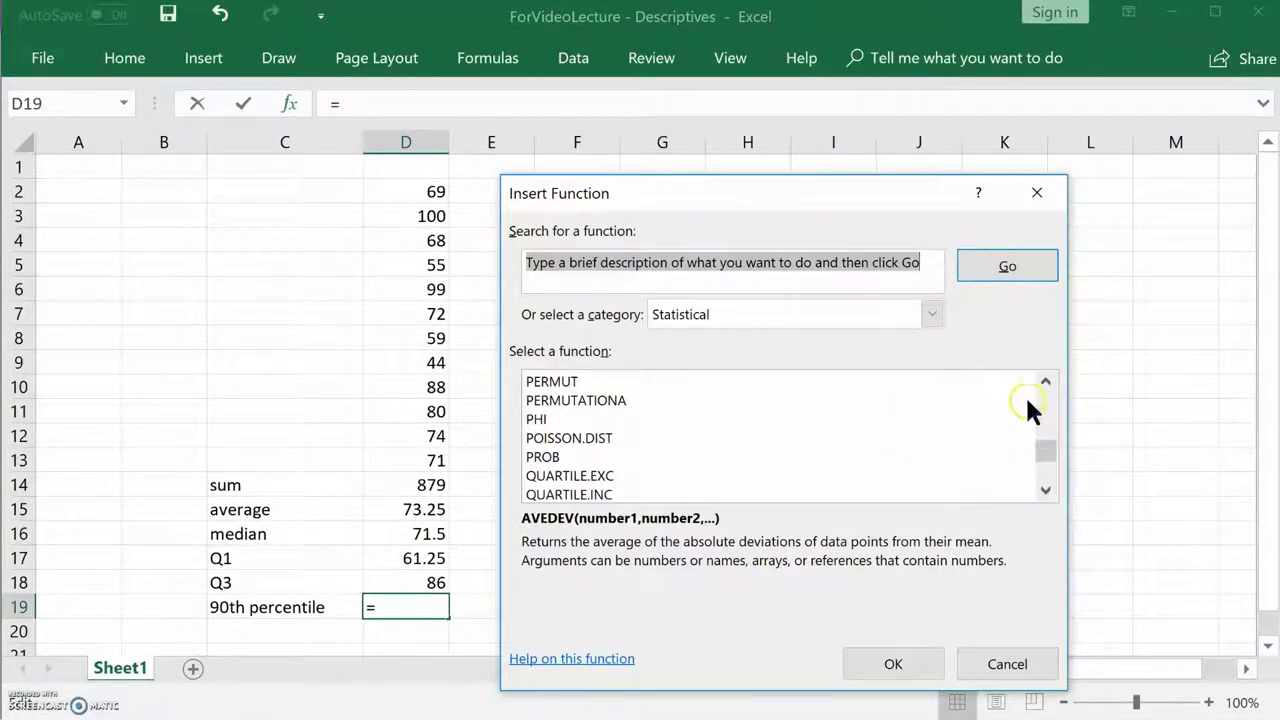
click(1046, 380)
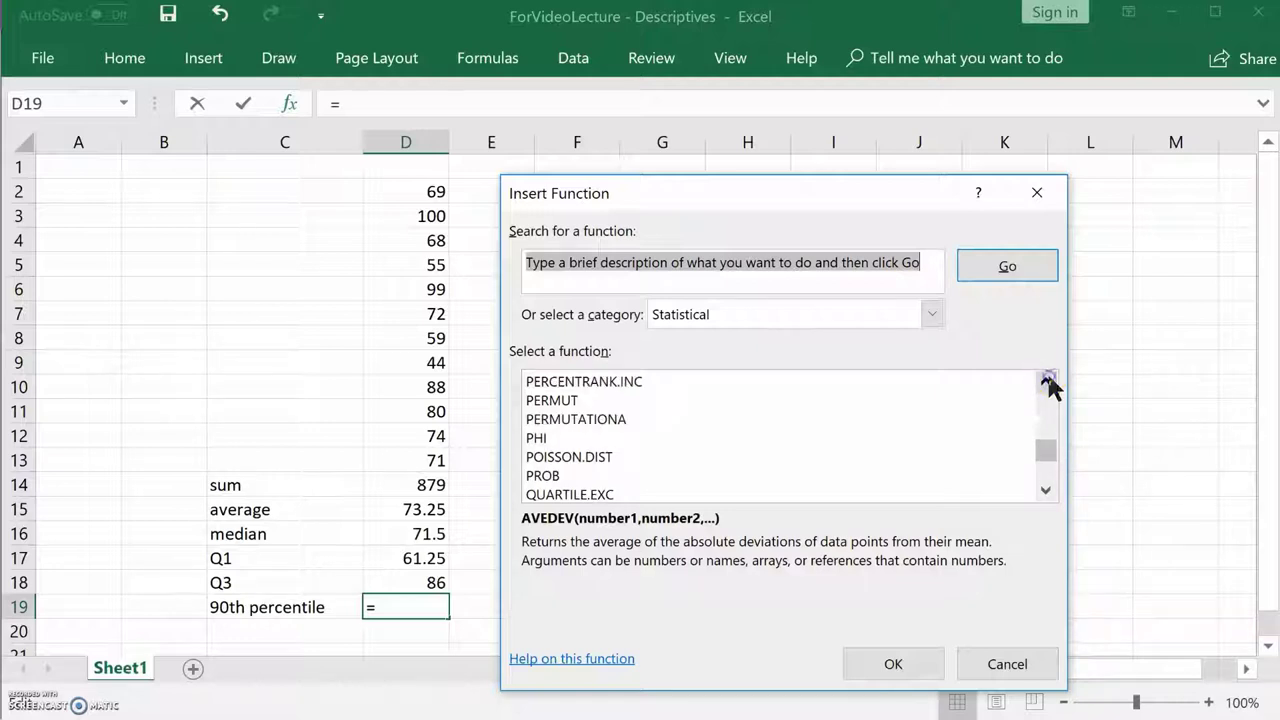
click(1046, 380)
click(1046, 380)
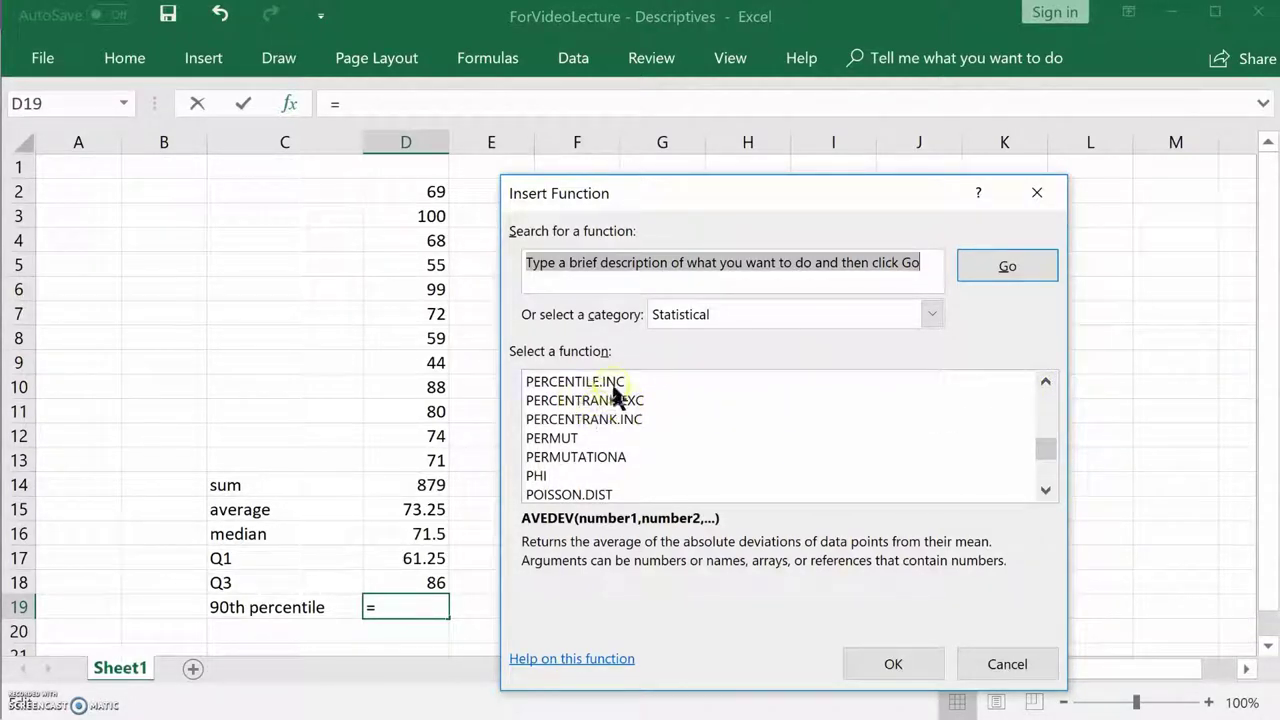
click(1046, 380)
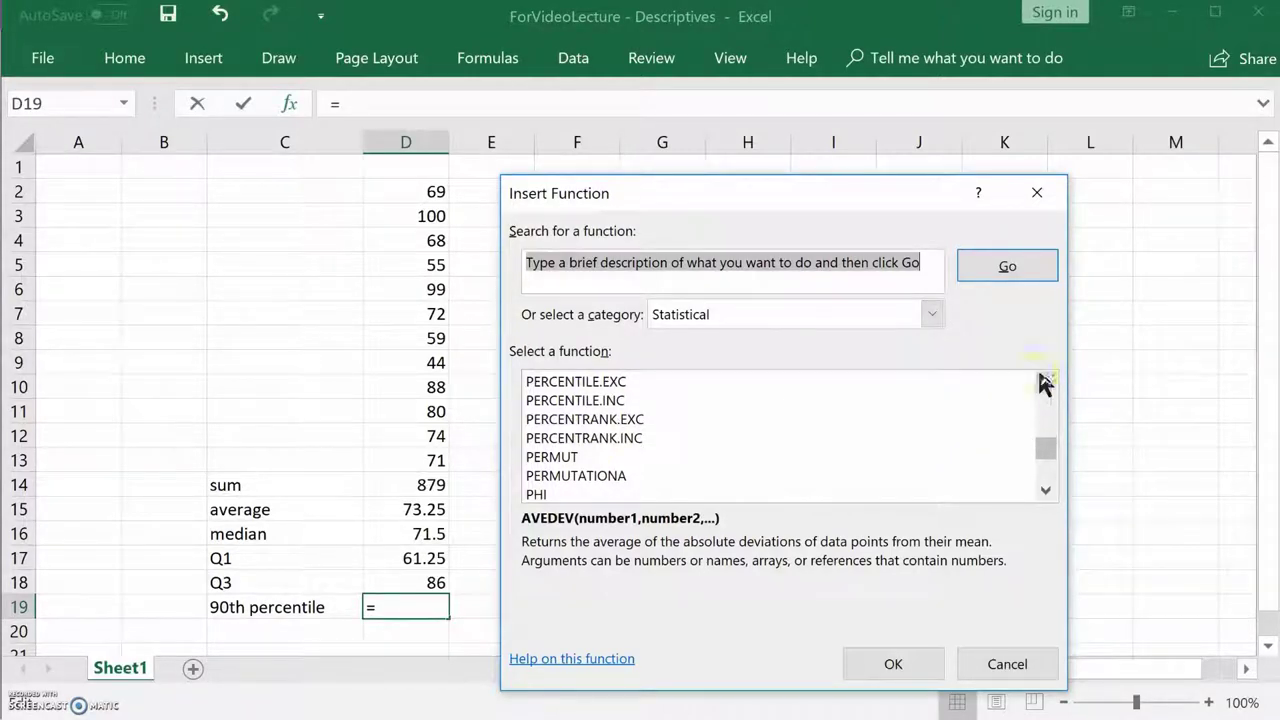
click(592, 381)
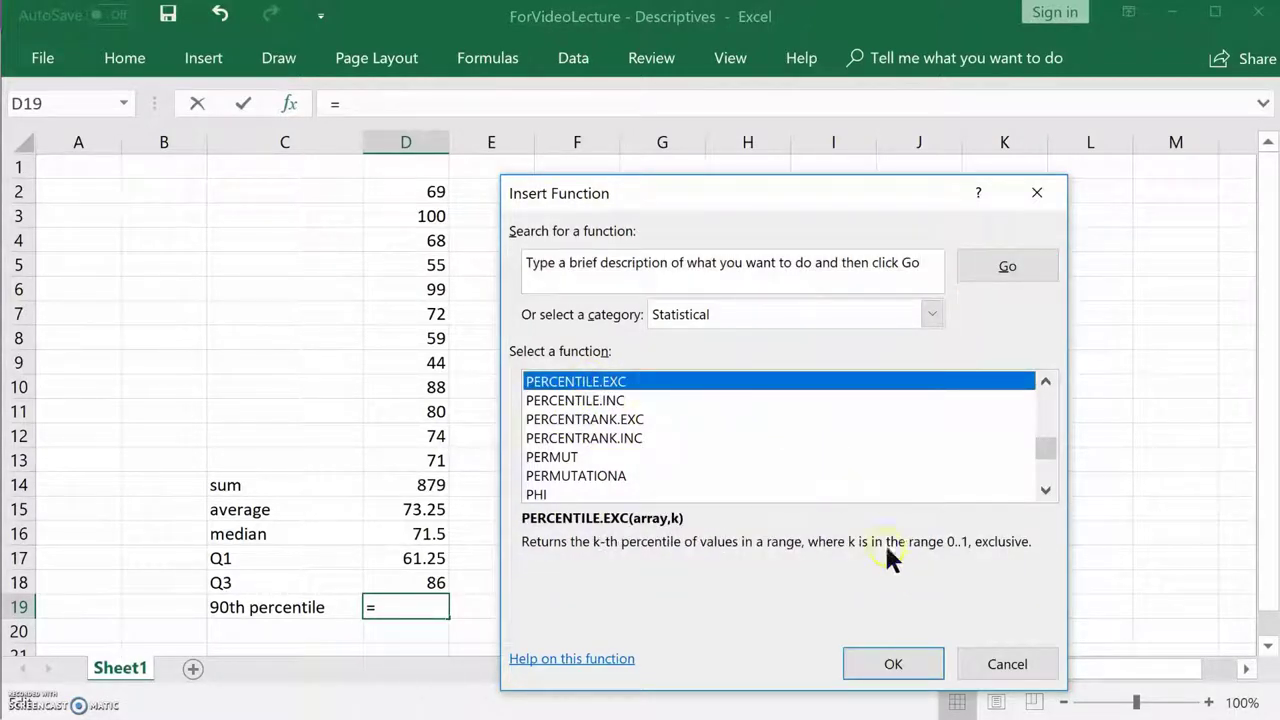
- Fill D19 with PERCENTILE.EXC over D2:D13 at K 0.90, returning 99.7
click(894, 661)
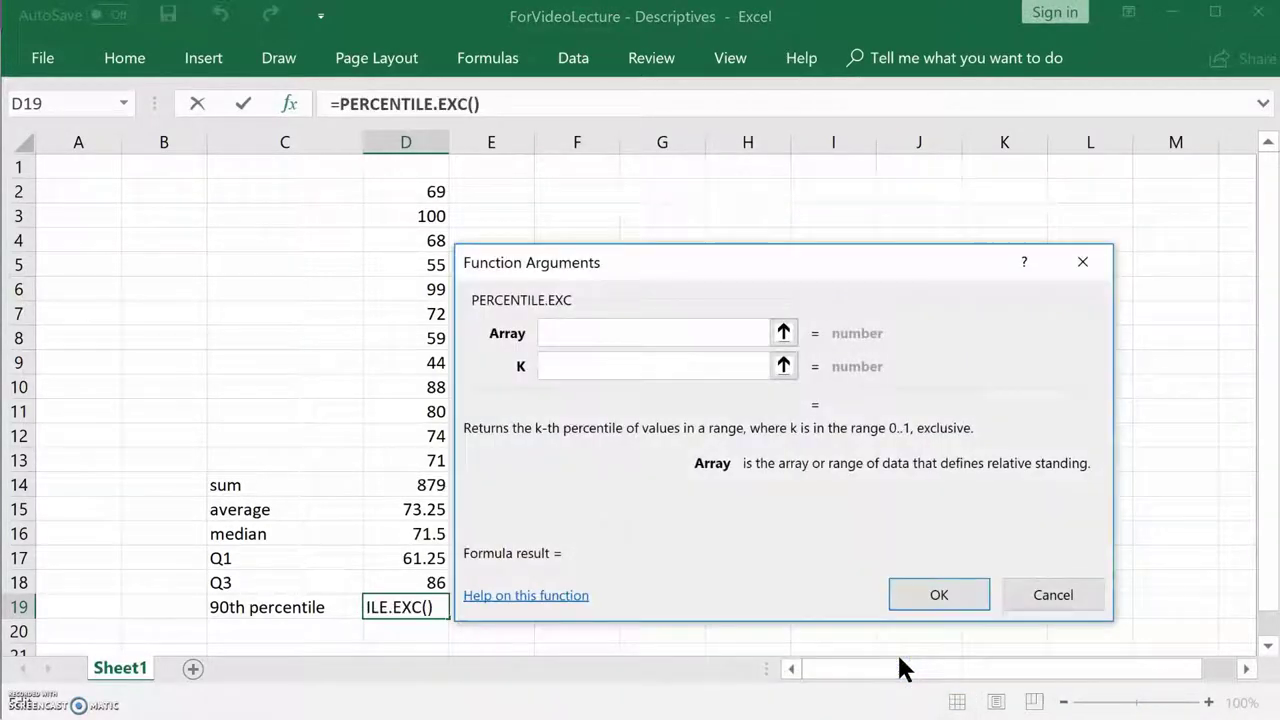
drag(893, 258, 967, 250)
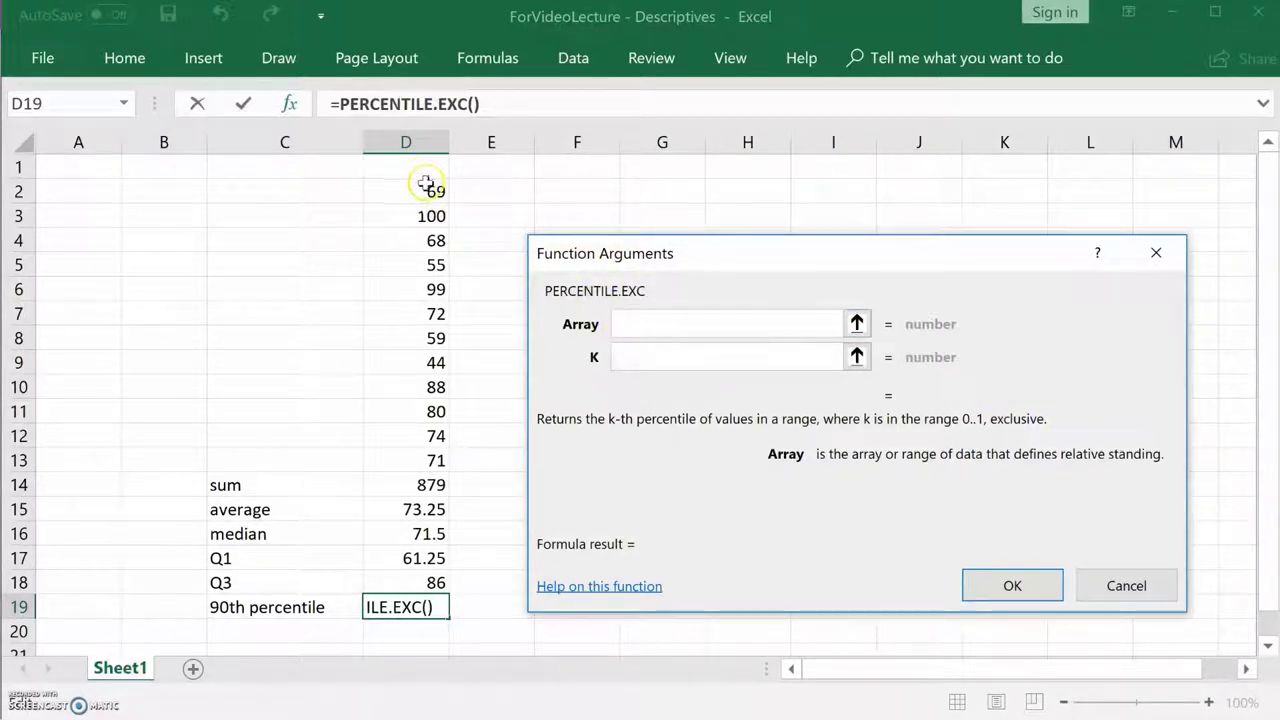
drag(423, 189, 411, 452)
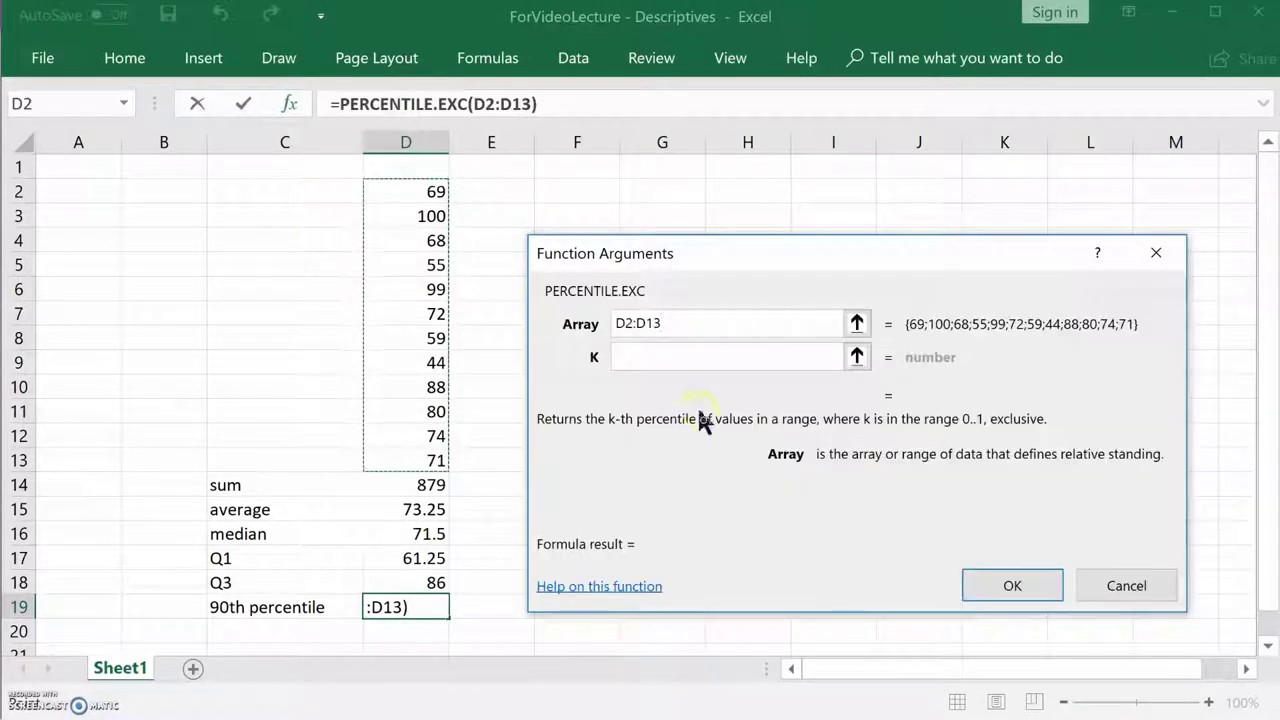
click(704, 360)
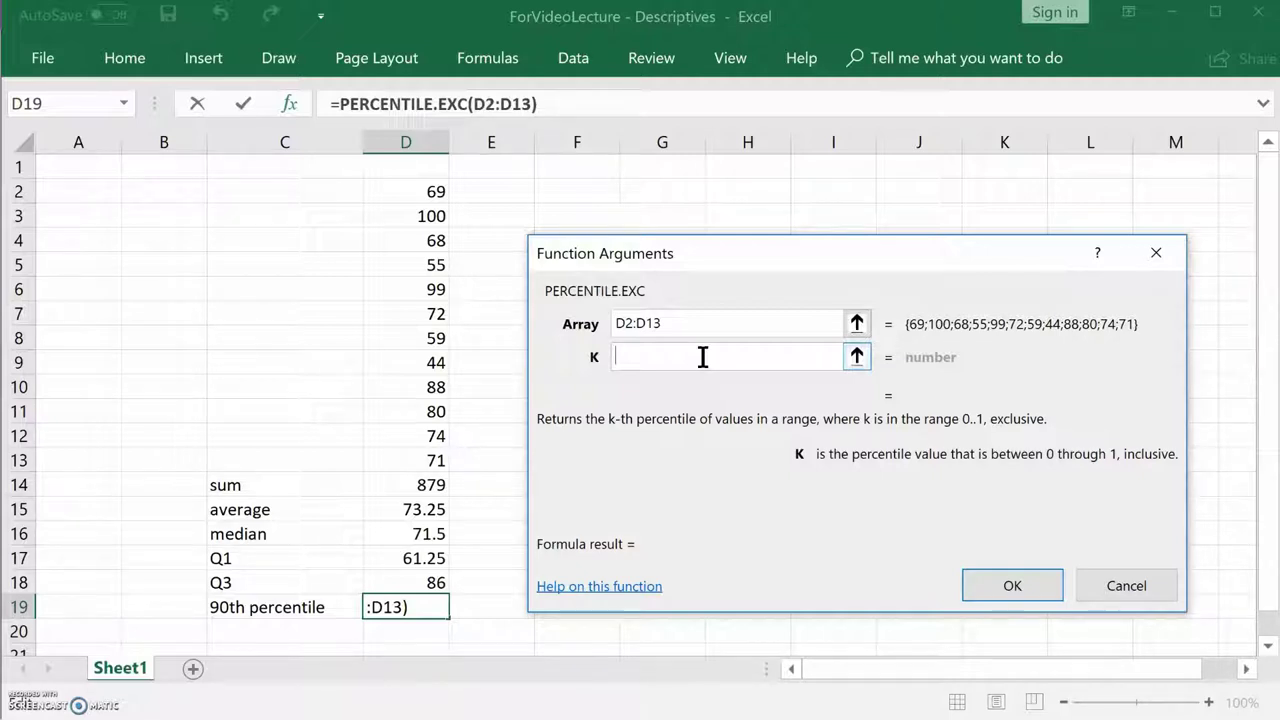
text(.)
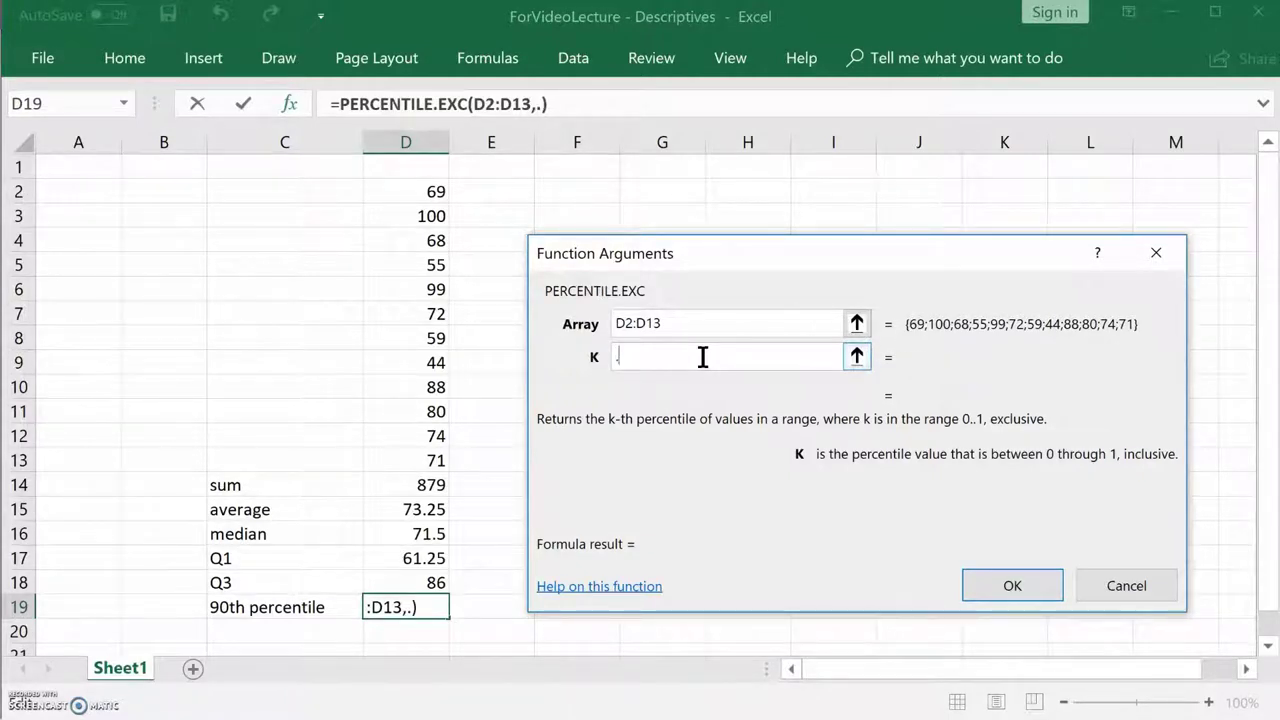
text(90)
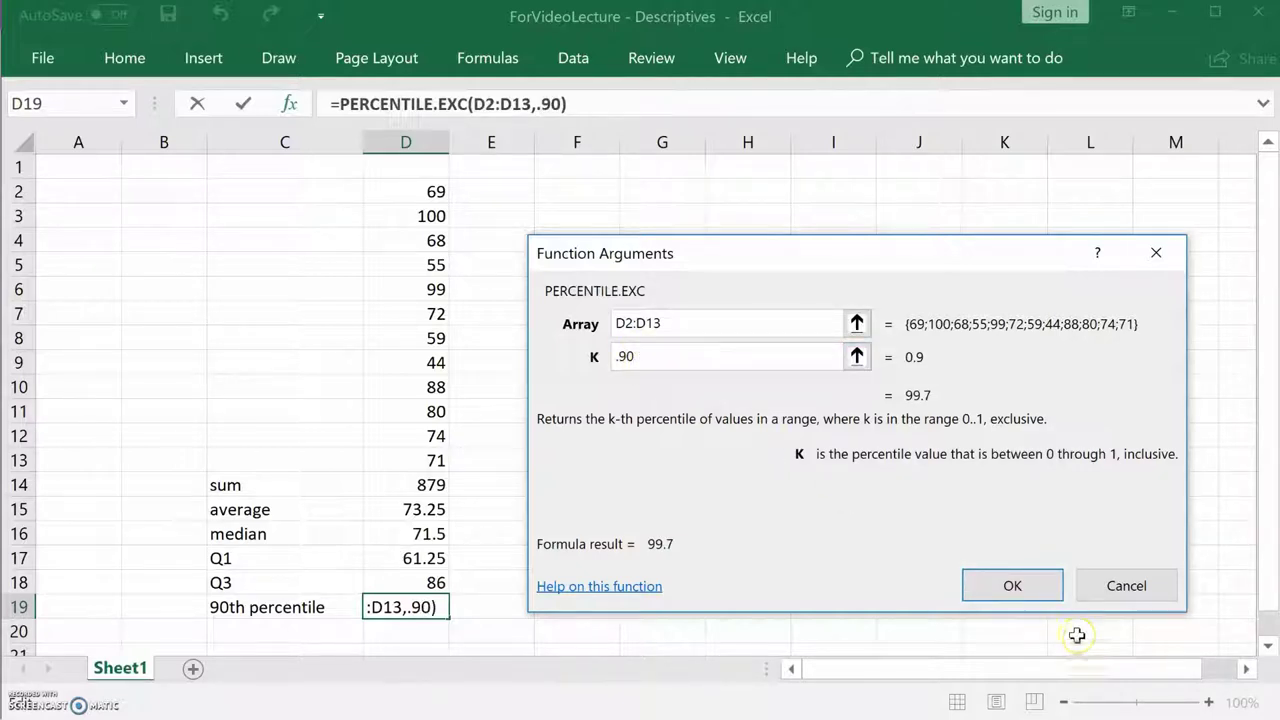
click(1014, 584)
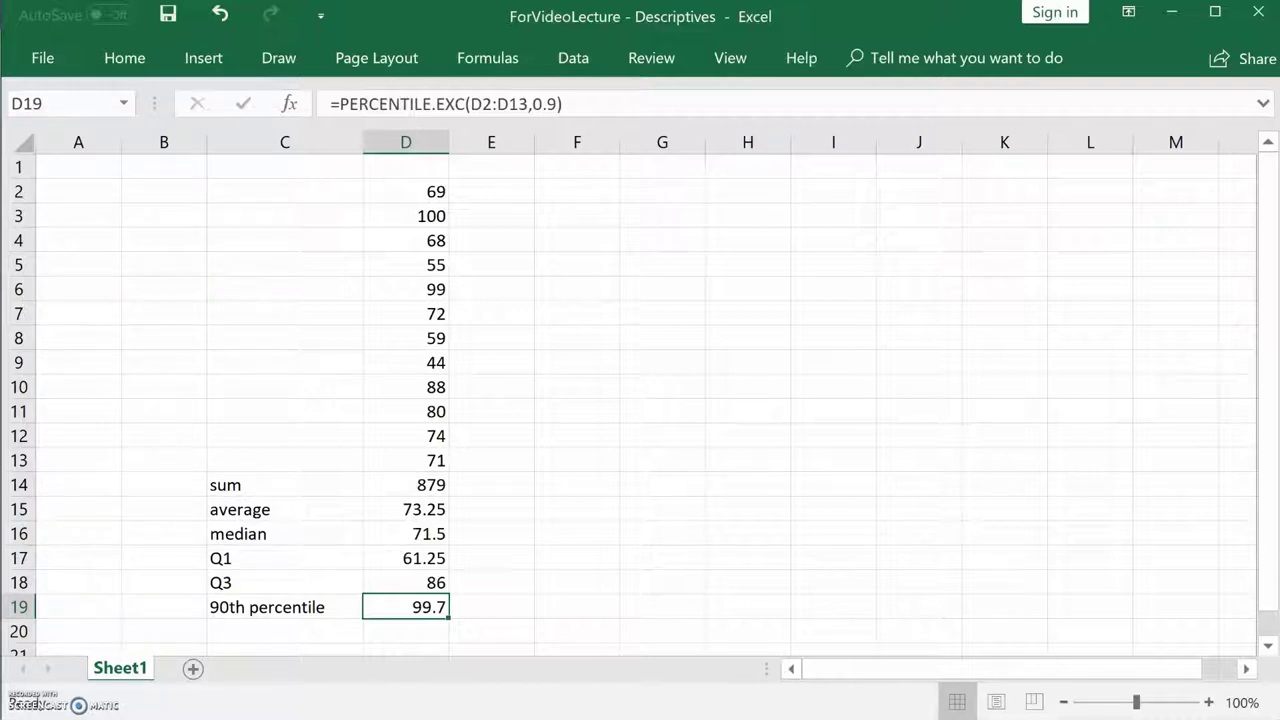
- Type the label 'standard deviation' into C20
click(270, 632)
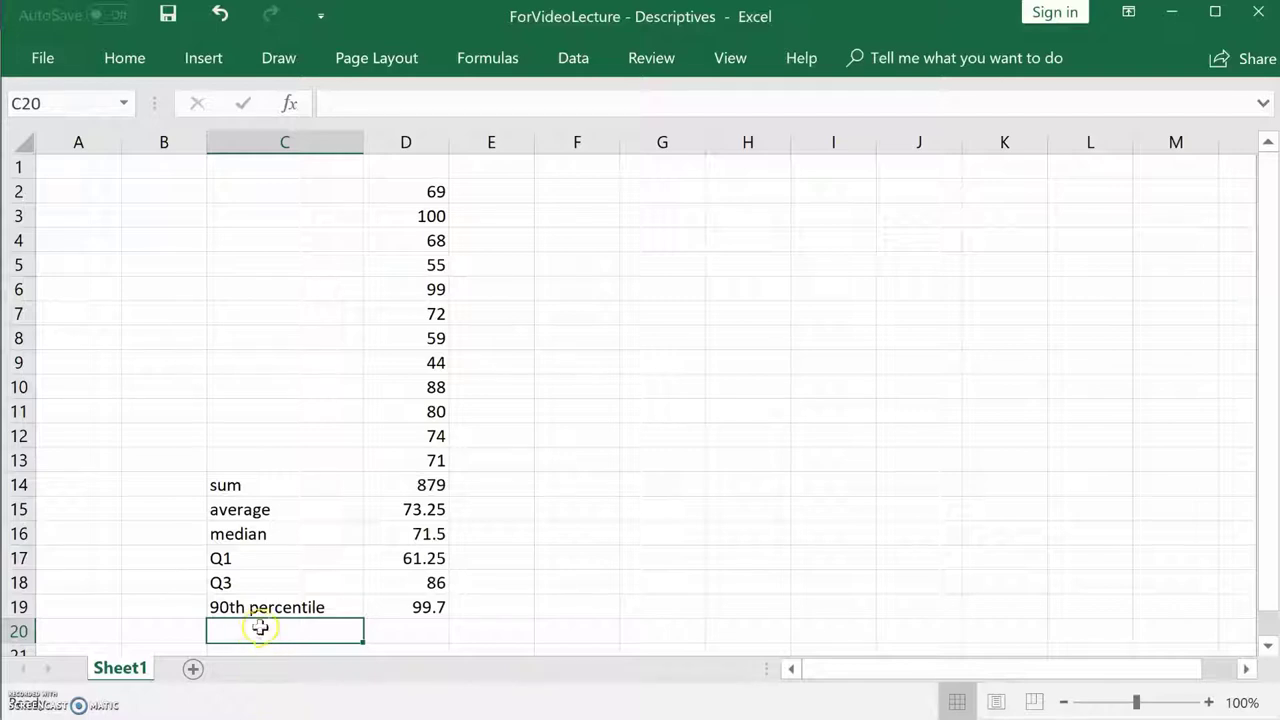
text(s)
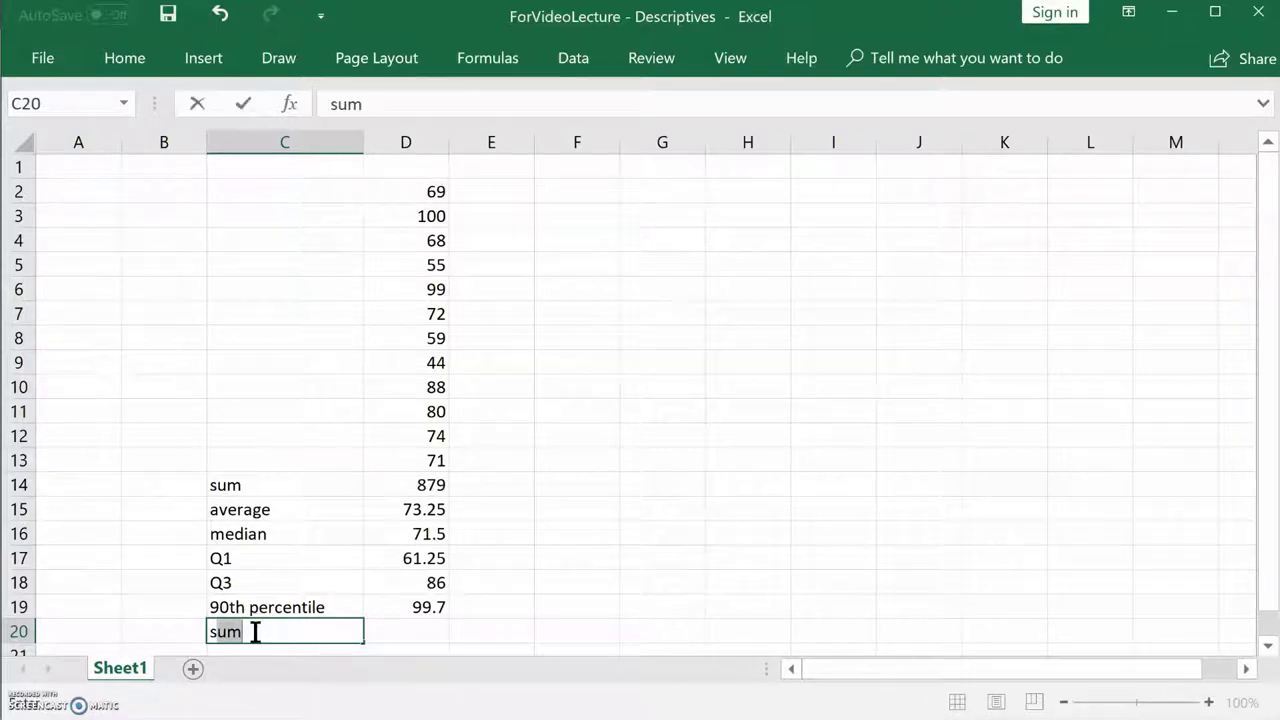
text(ta)
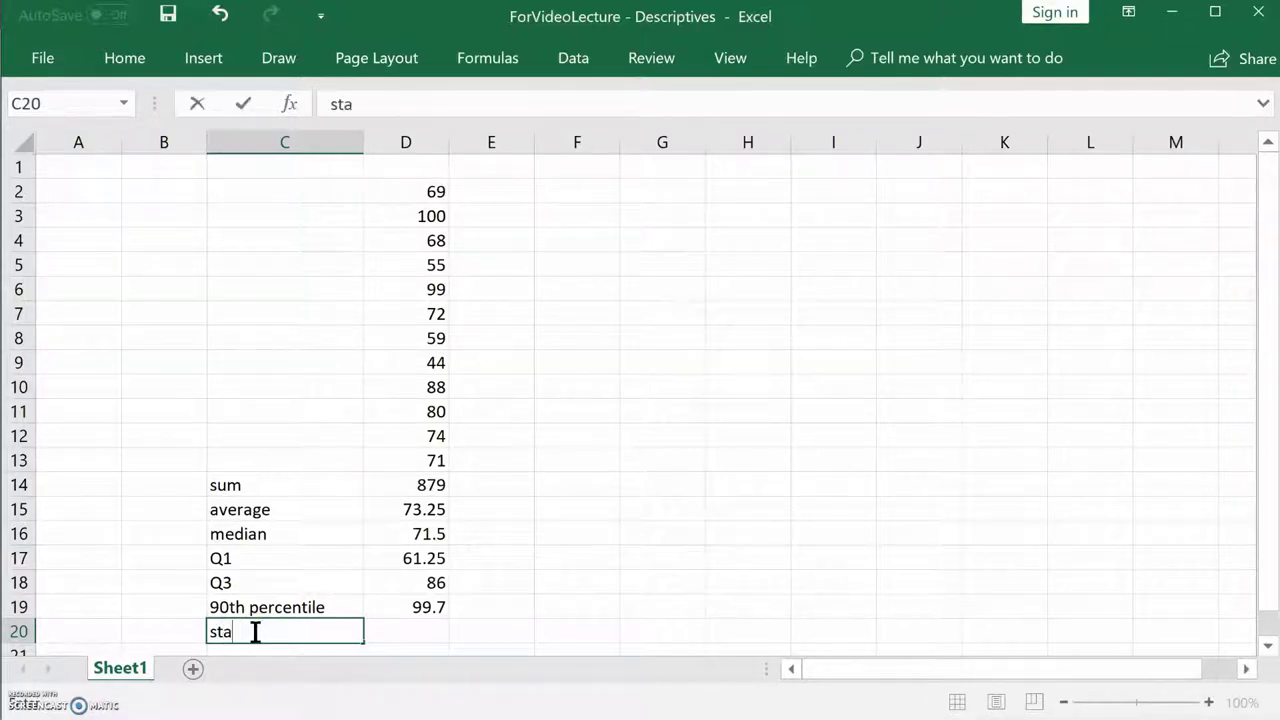
text(ndard)
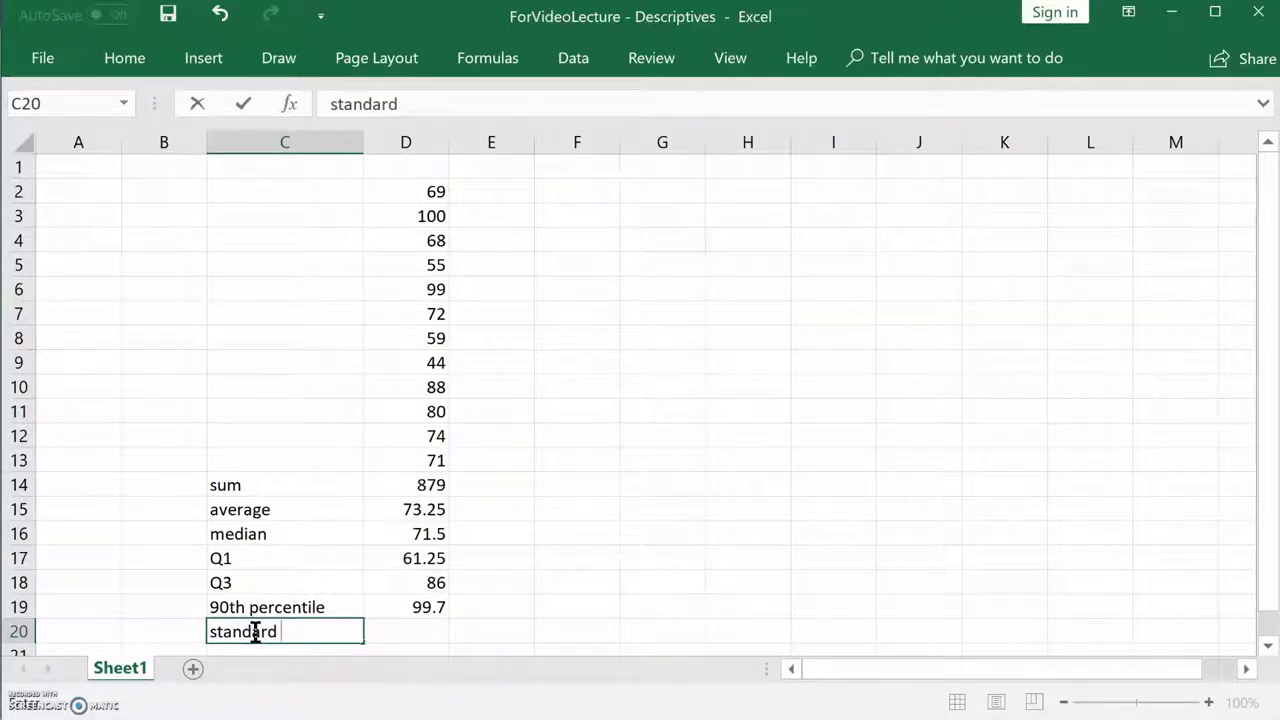
text( deviation)
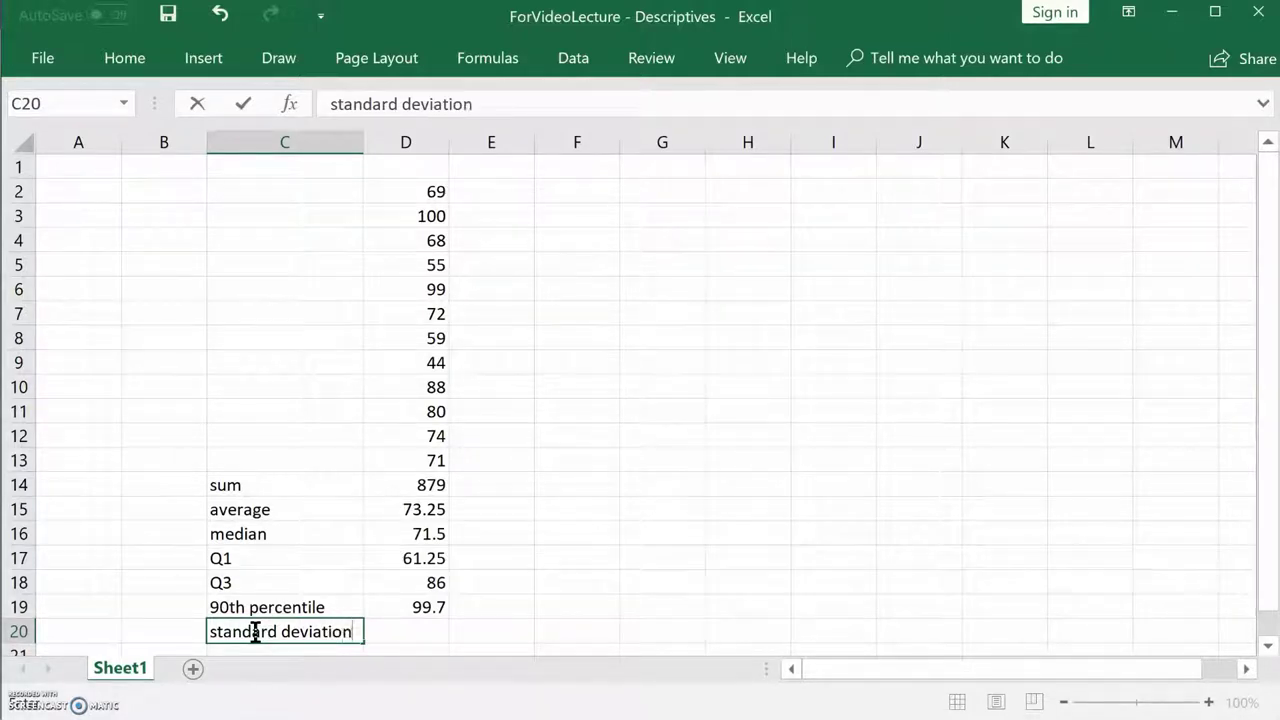
click(425, 632)
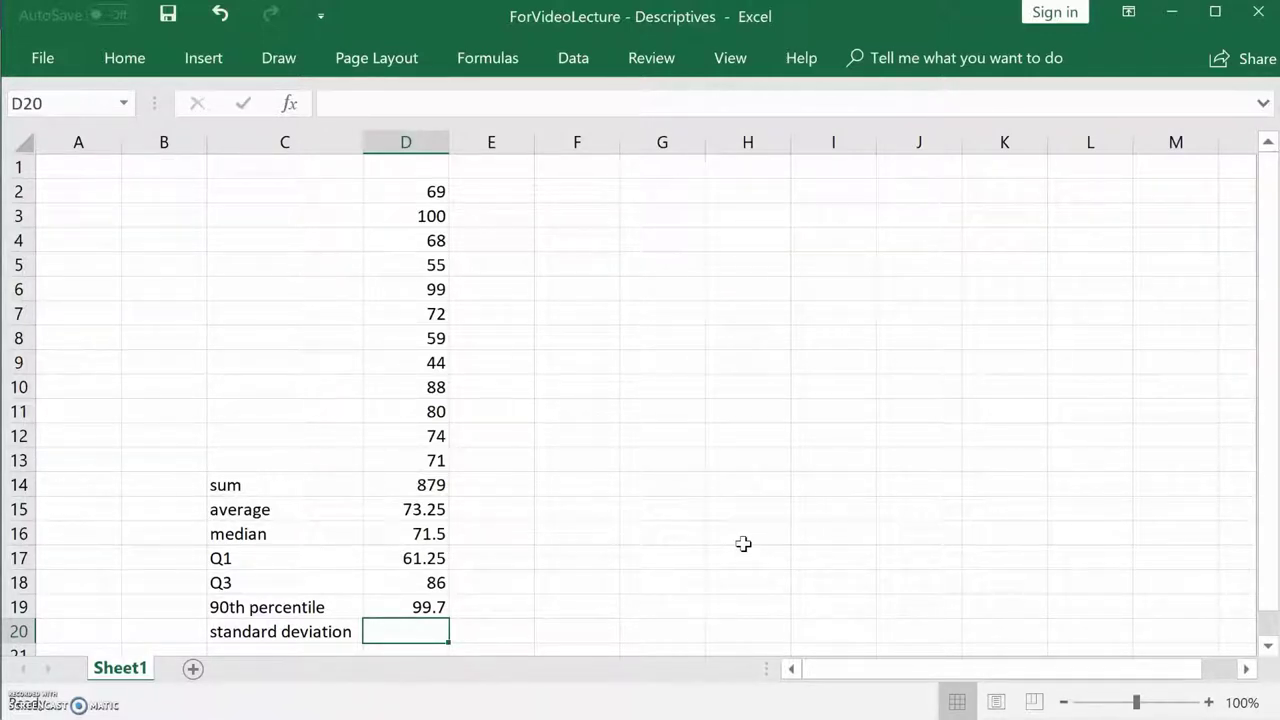
- Choose STDEV.S from the Insert Function list for D20's formula
click(289, 104)
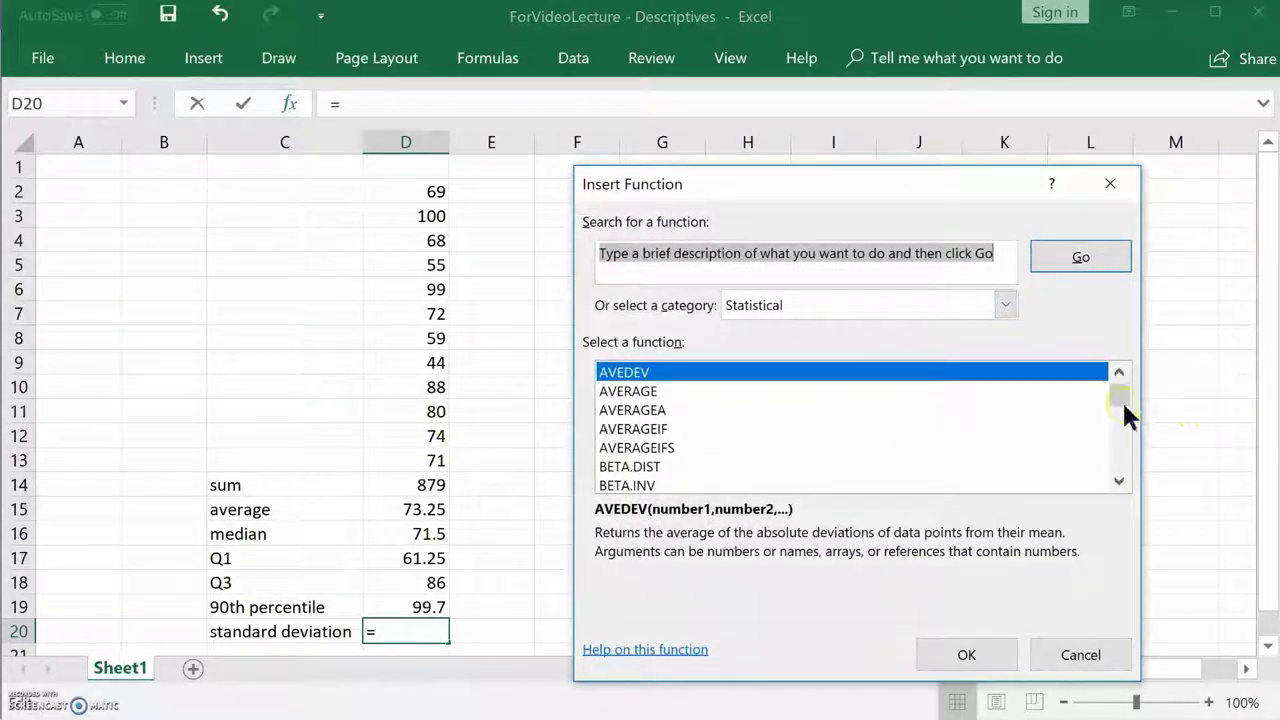
drag(1120, 397, 1111, 447)
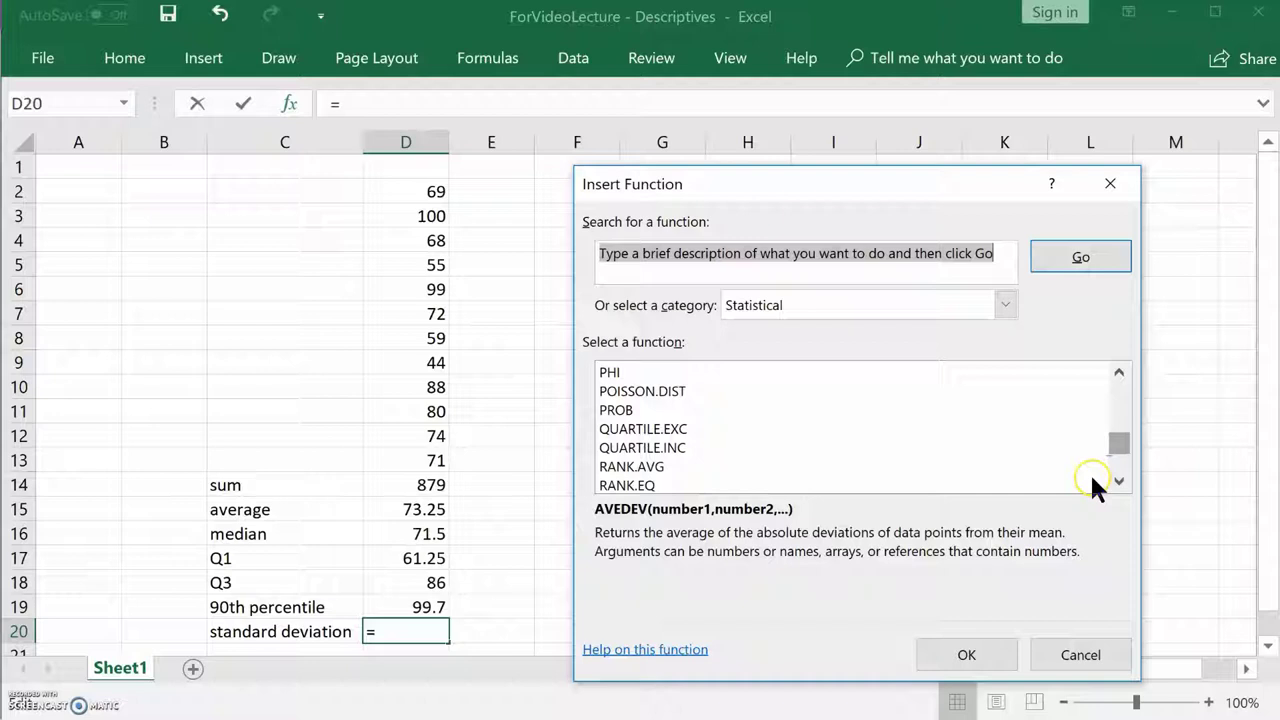
click(1119, 482)
click(1119, 482)
click(1119, 482)
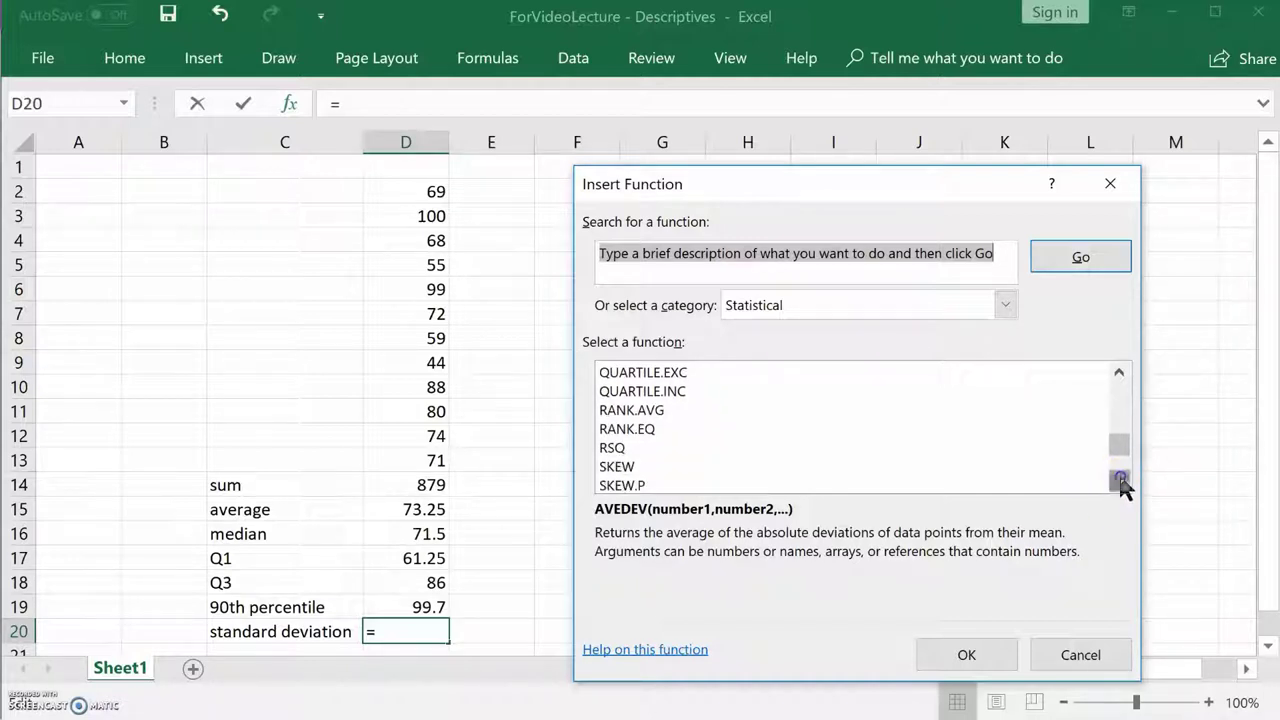
click(1119, 482)
click(1119, 482)
click(1119, 482)
click(1119, 482)
click(1119, 482)
click(1119, 482)
click(1119, 482)
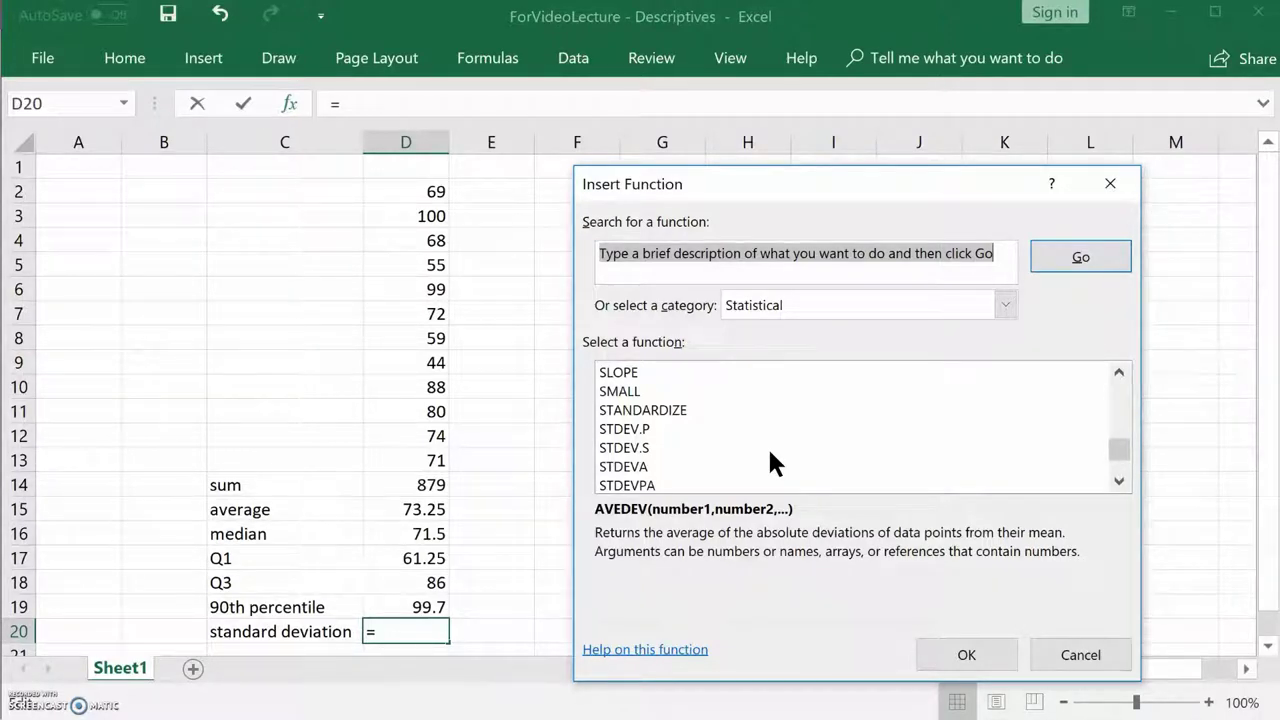
click(640, 448)
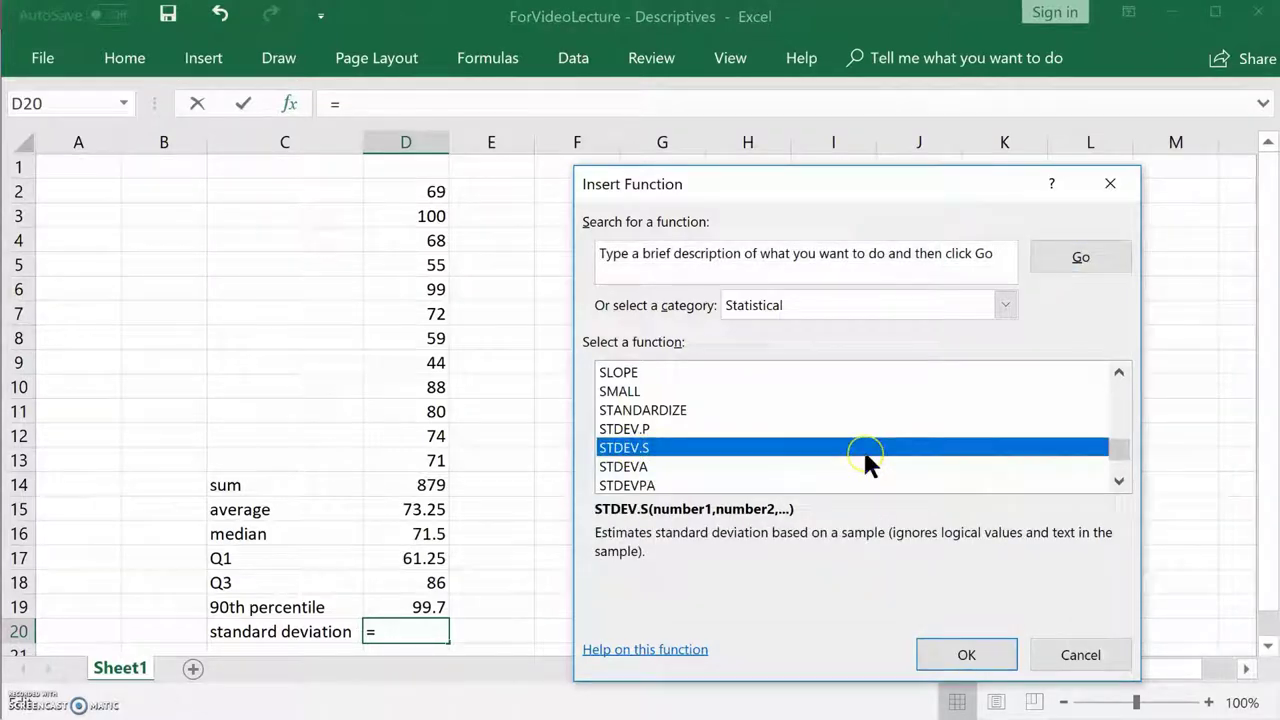
click(966, 655)
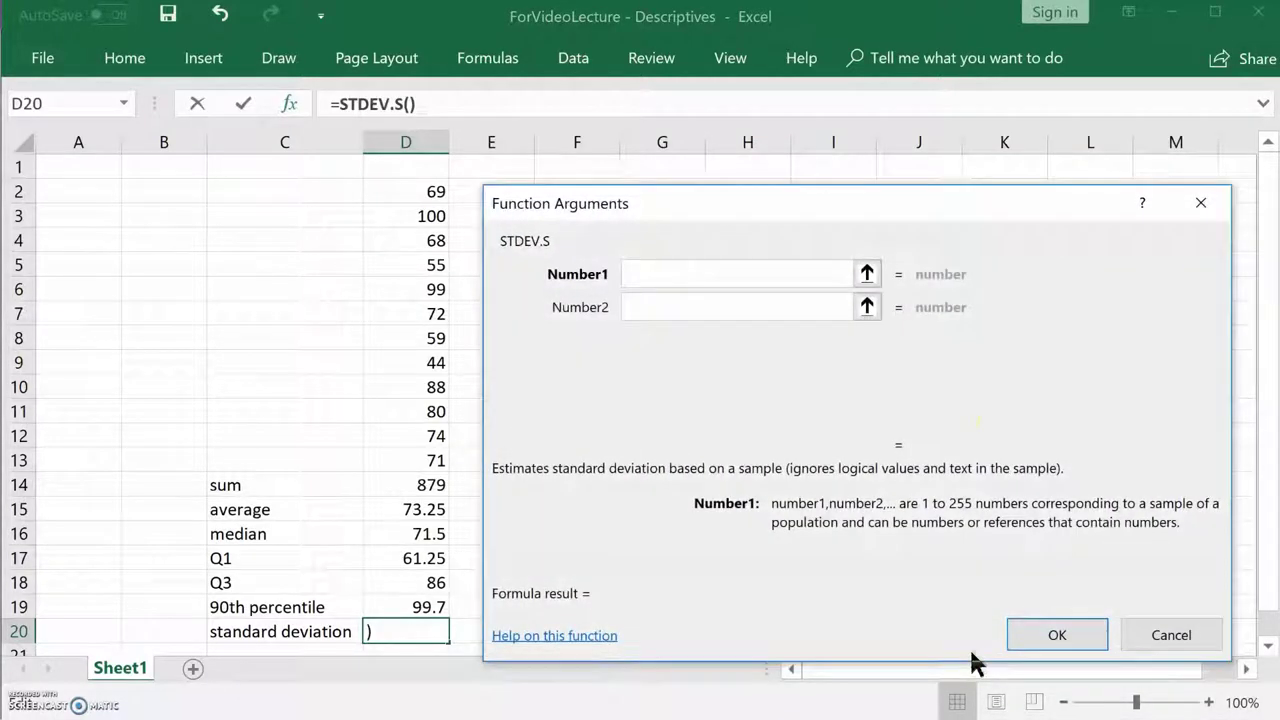
- Set STDEV.S Number1 to D2:D13 so D20 returns 16.75017
drag(949, 211, 1054, 171)
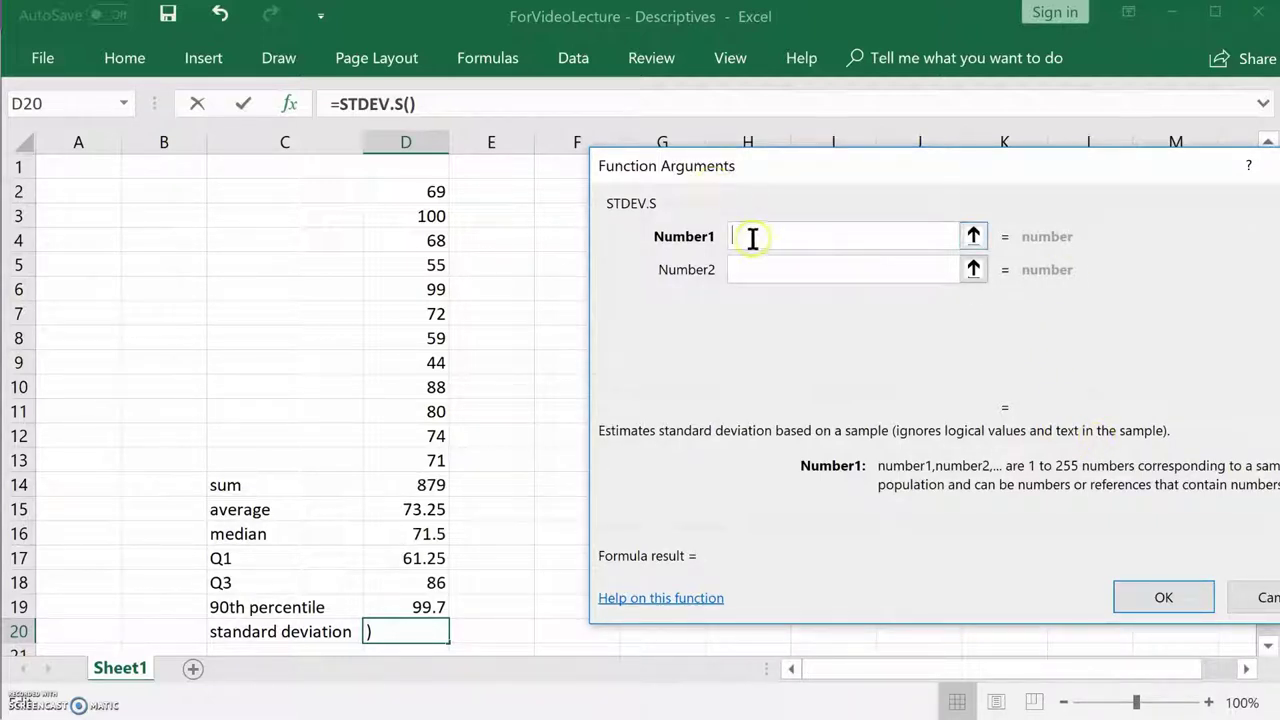
drag(431, 194, 430, 455)
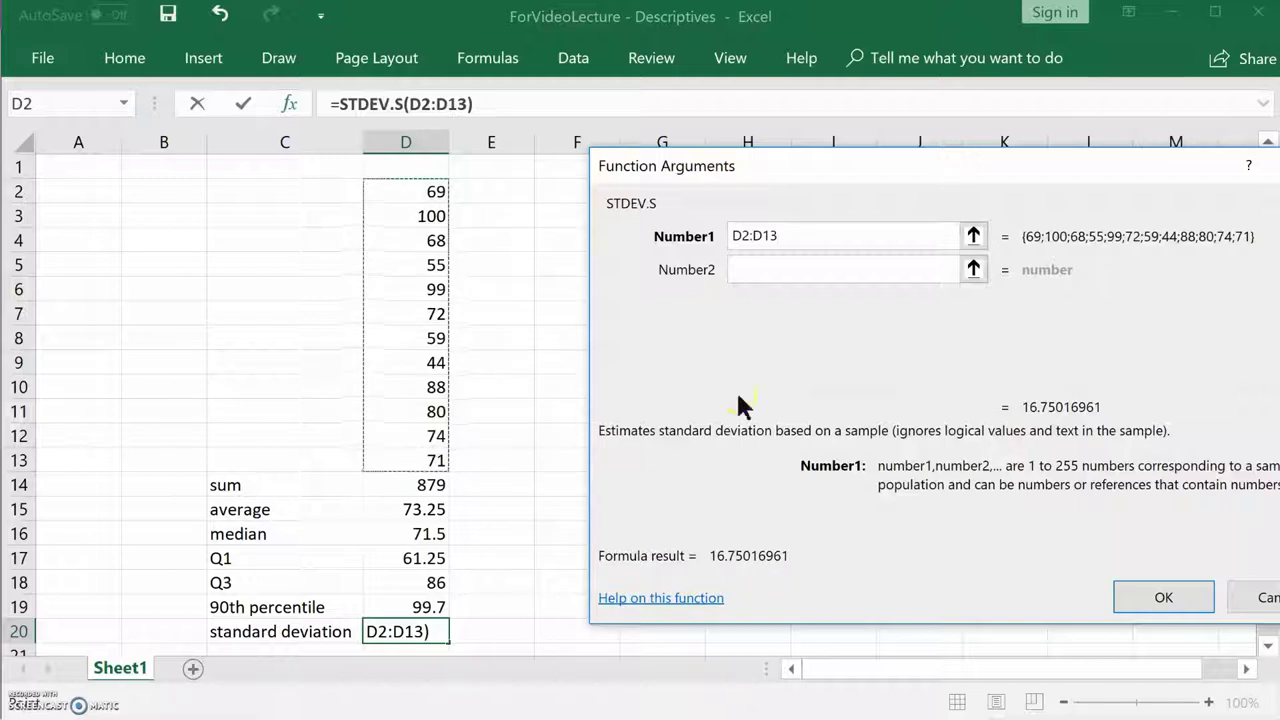
click(797, 266)
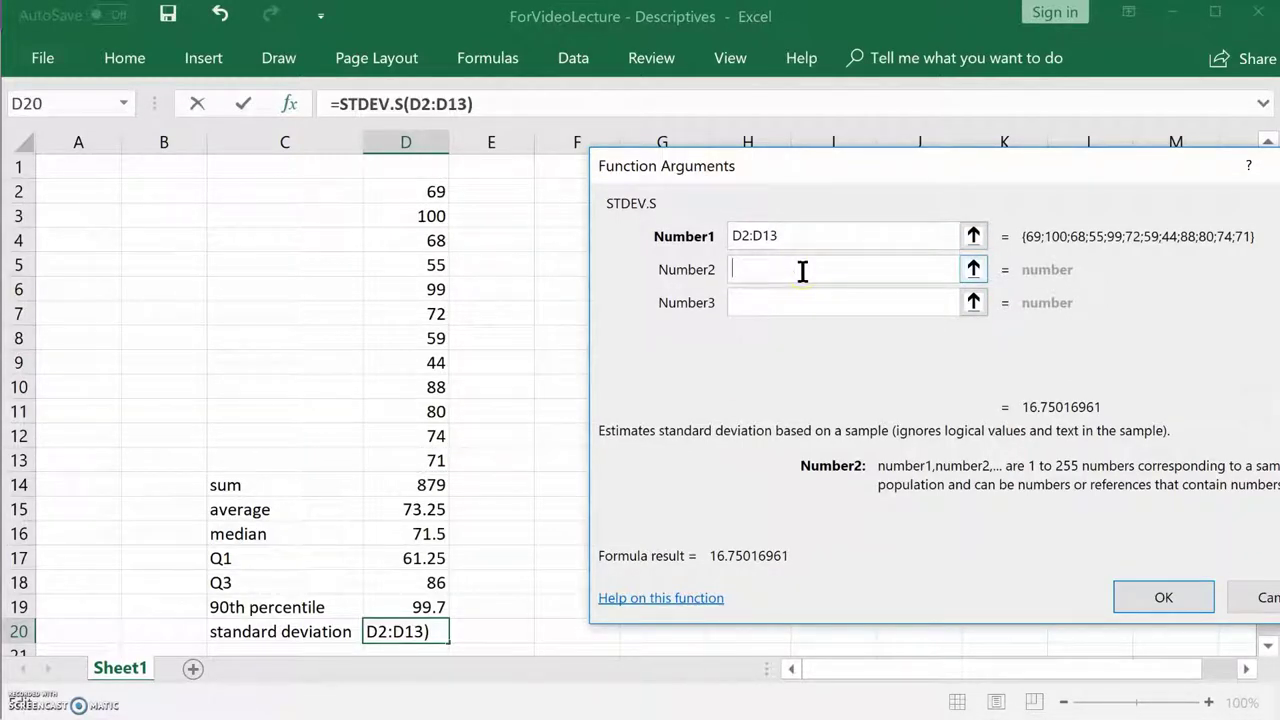
click(839, 275)
click(1158, 596)
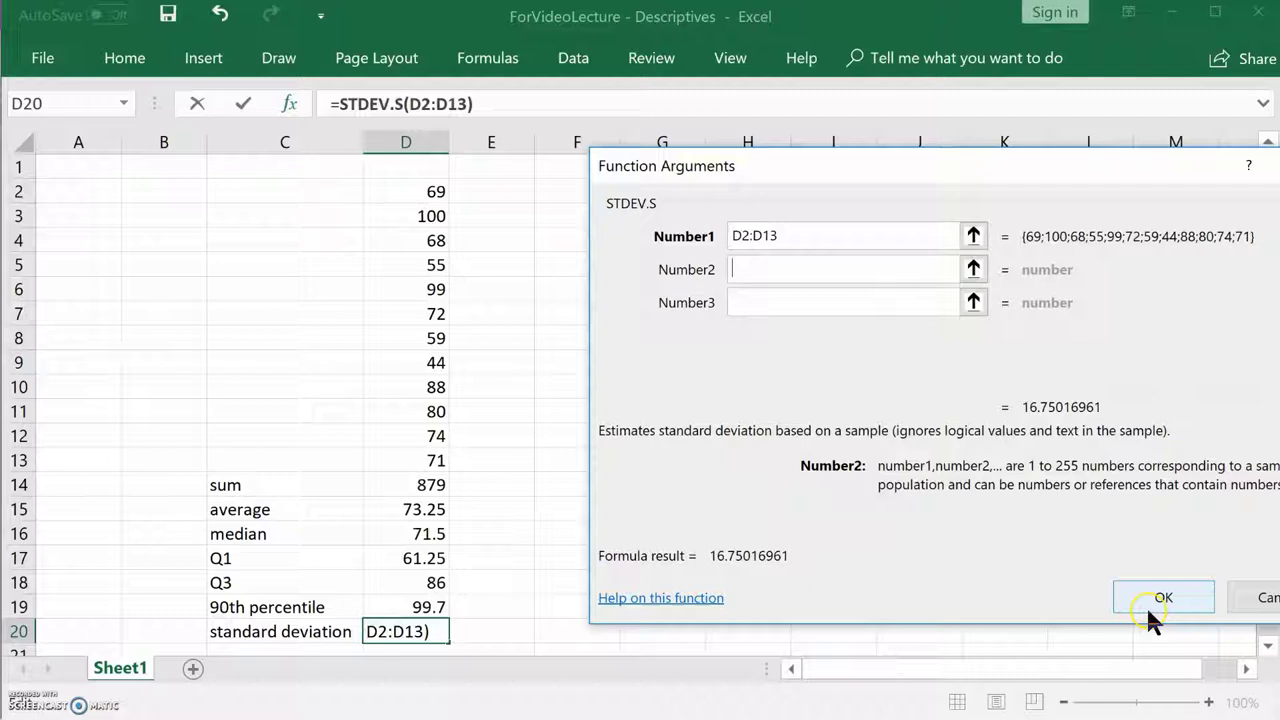
click(1163, 594)
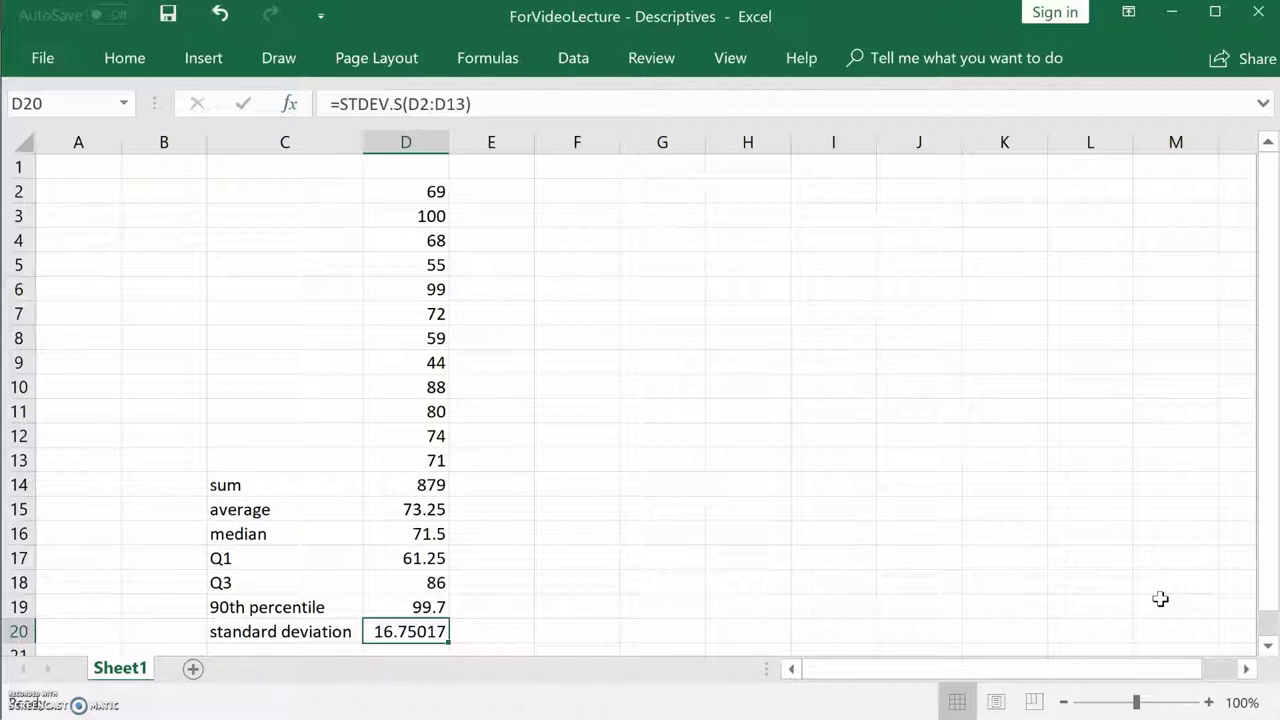
click(508, 621)
click(512, 603)
click(405, 631)
- Format D20 as Number with 2 decimal places so it shows 16.75
right_click(407, 632)
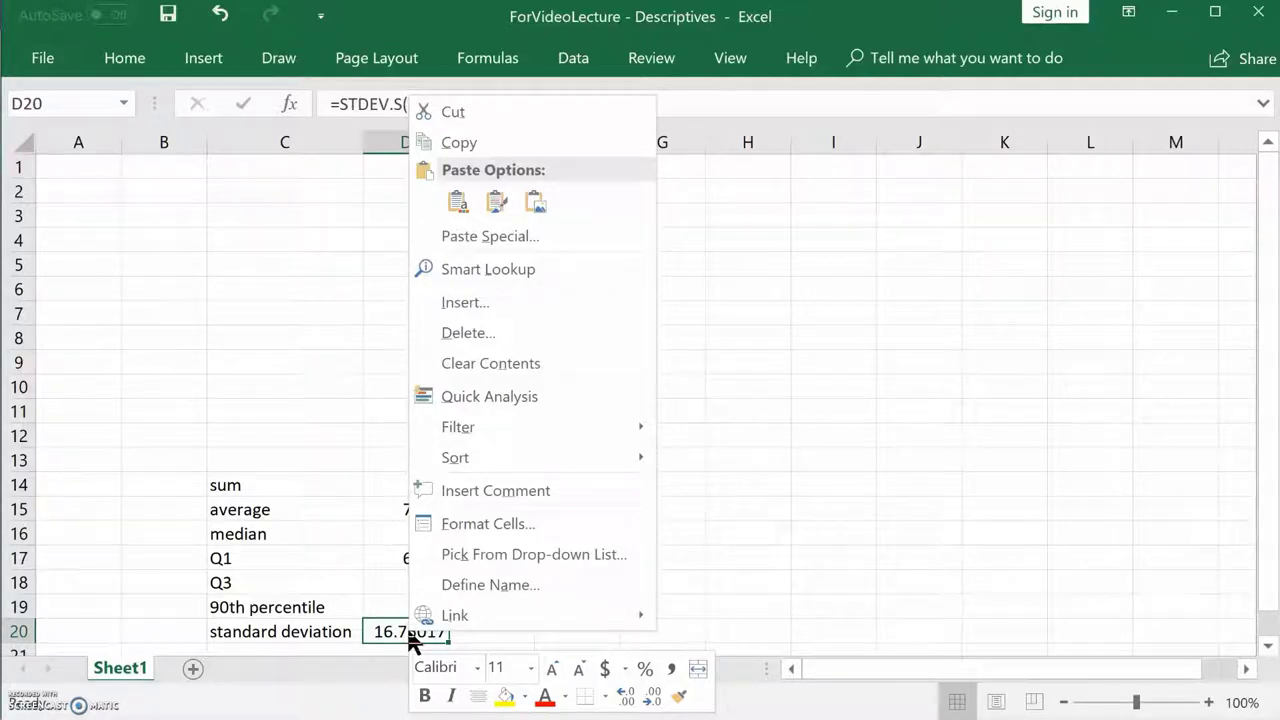
click(478, 530)
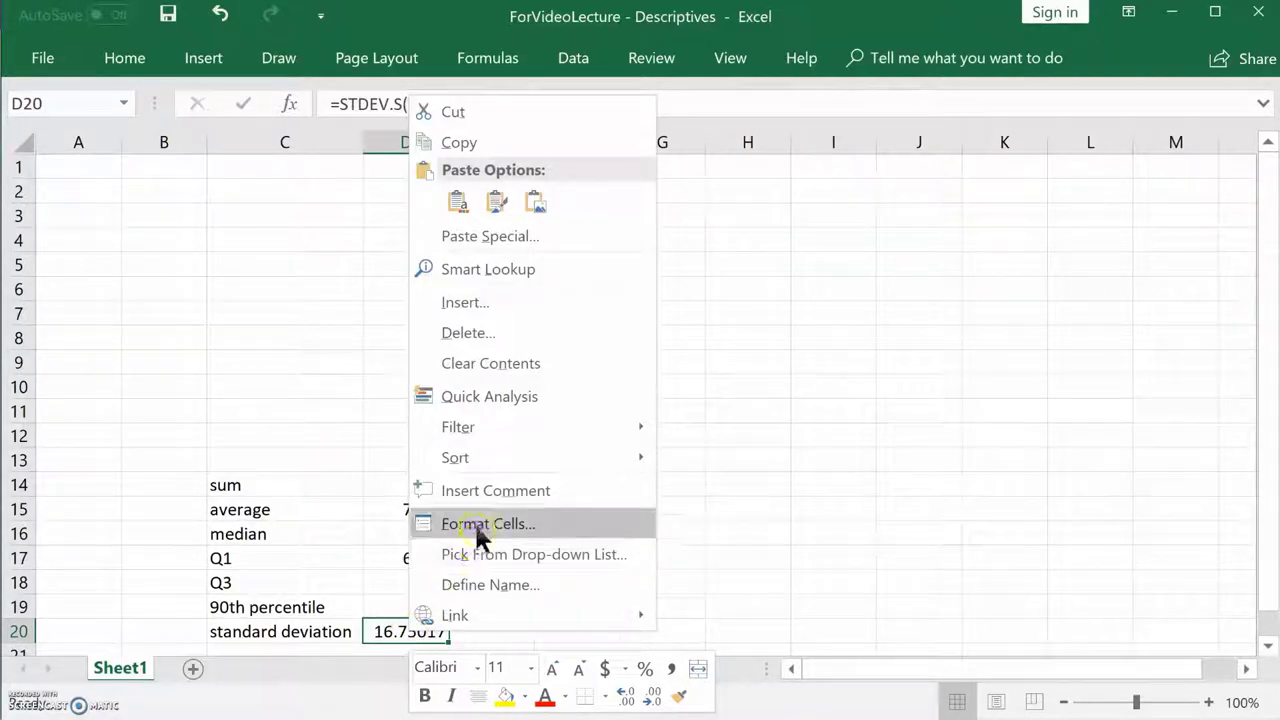
click(208, 251)
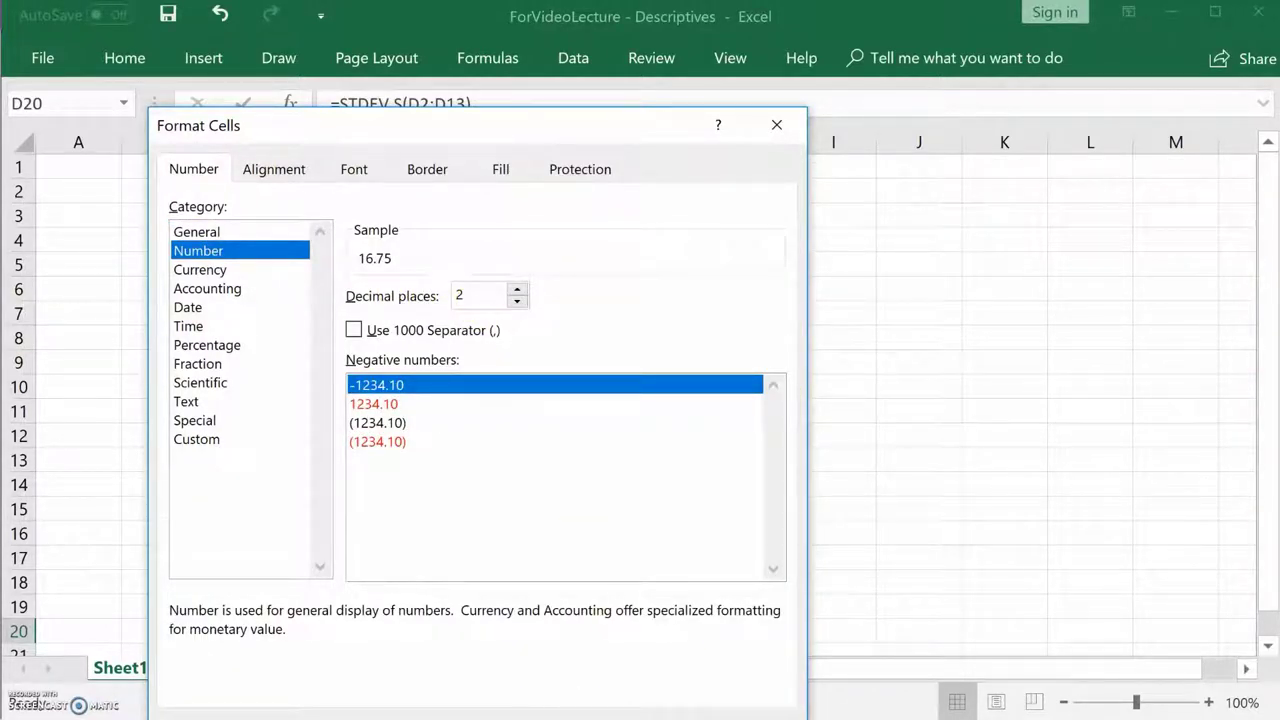
key(Return)
click(688, 516)
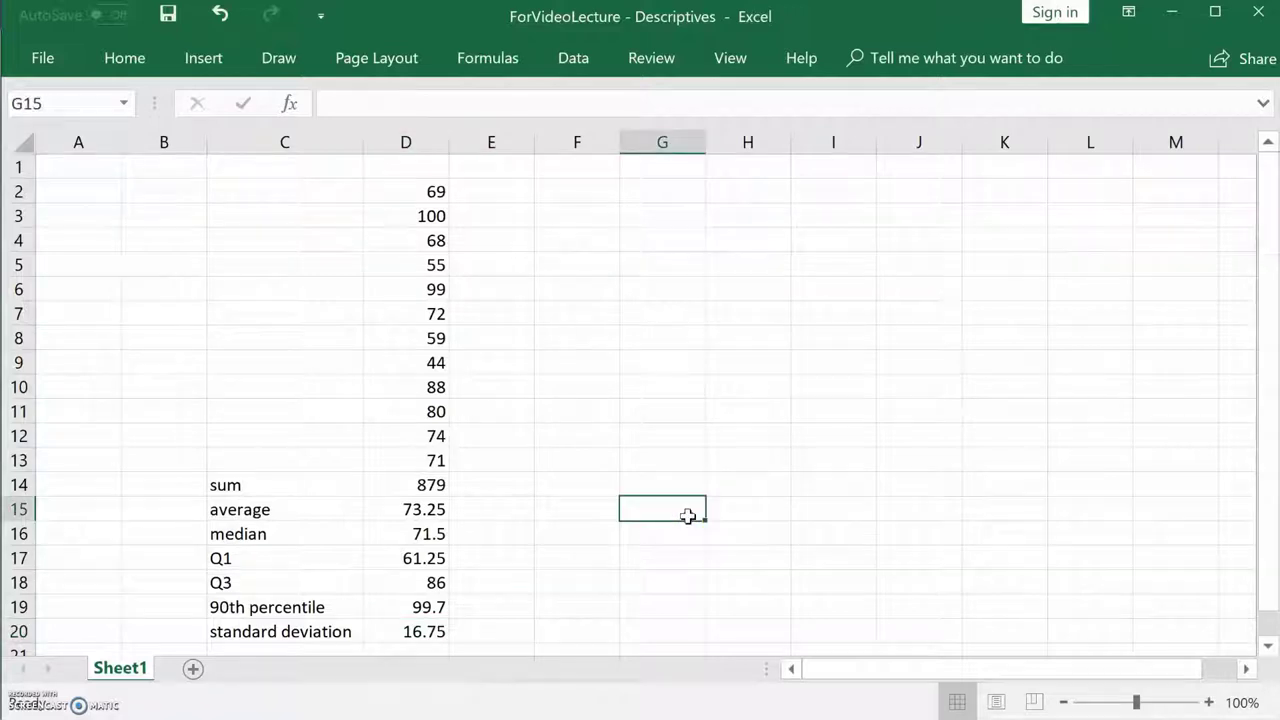